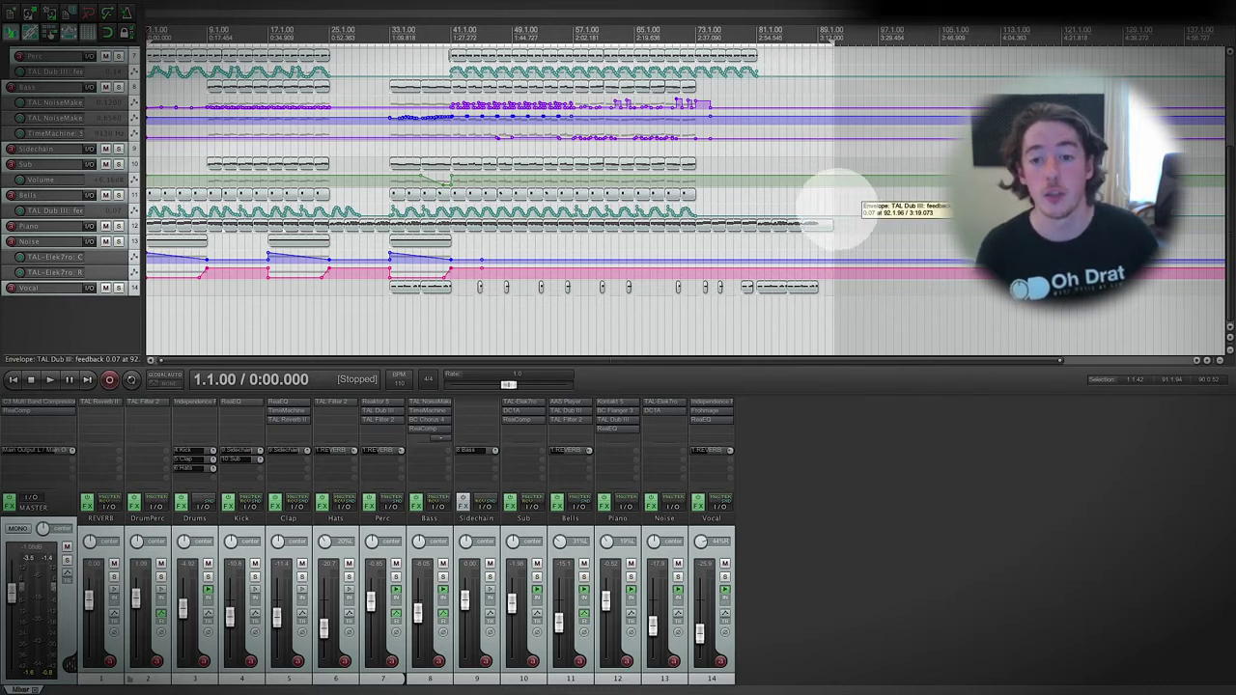
- Play the song's ending from bar 87, stop, then return to the project start
click(796, 31)
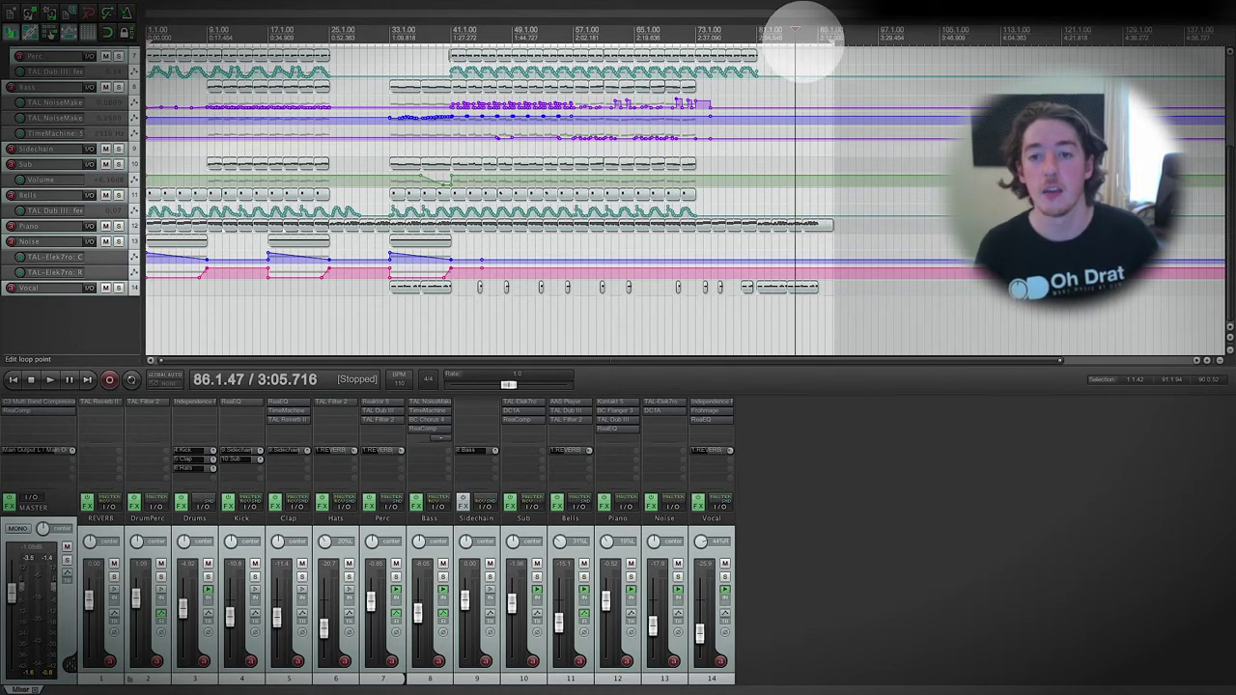
click(804, 34)
scroll(821, 246, up, 5)
scroll(822, 248, up, 2)
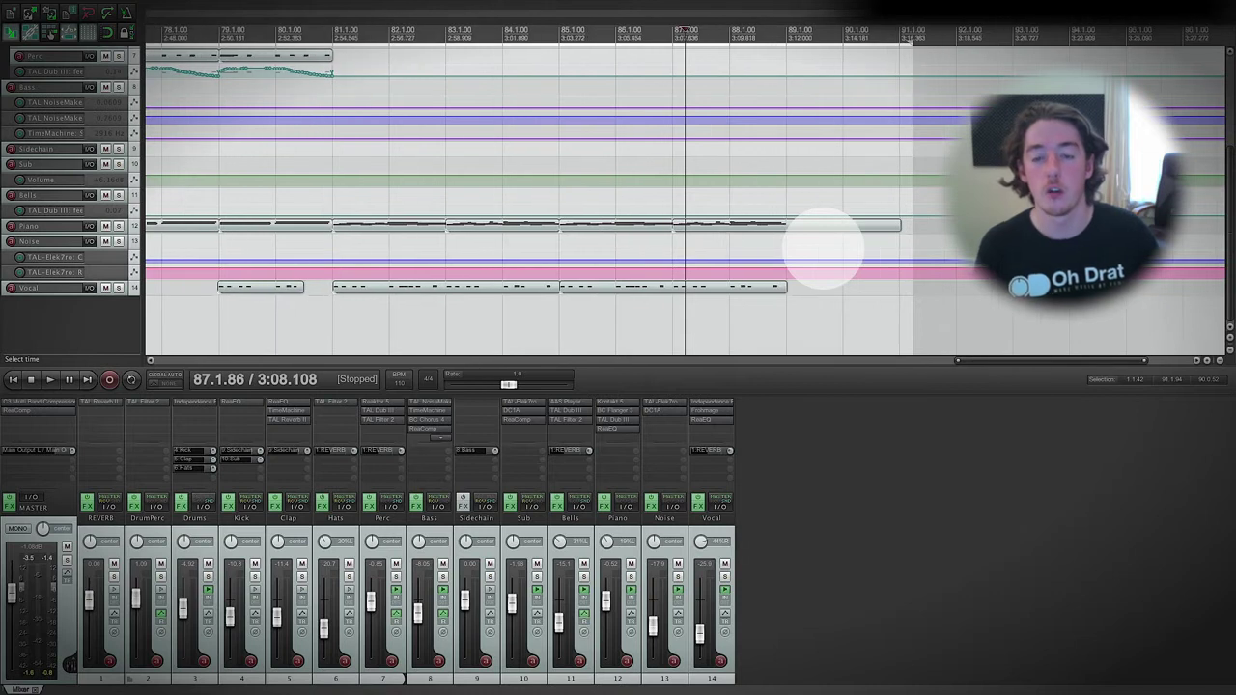
key(space)
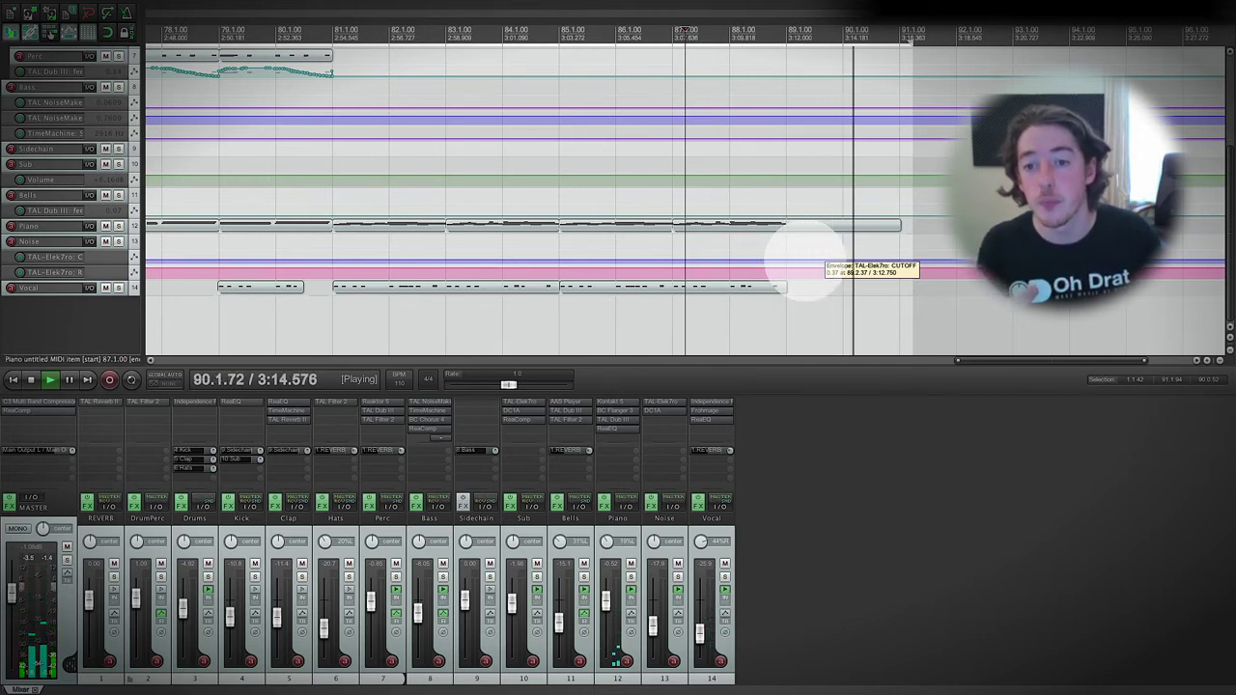
key(space)
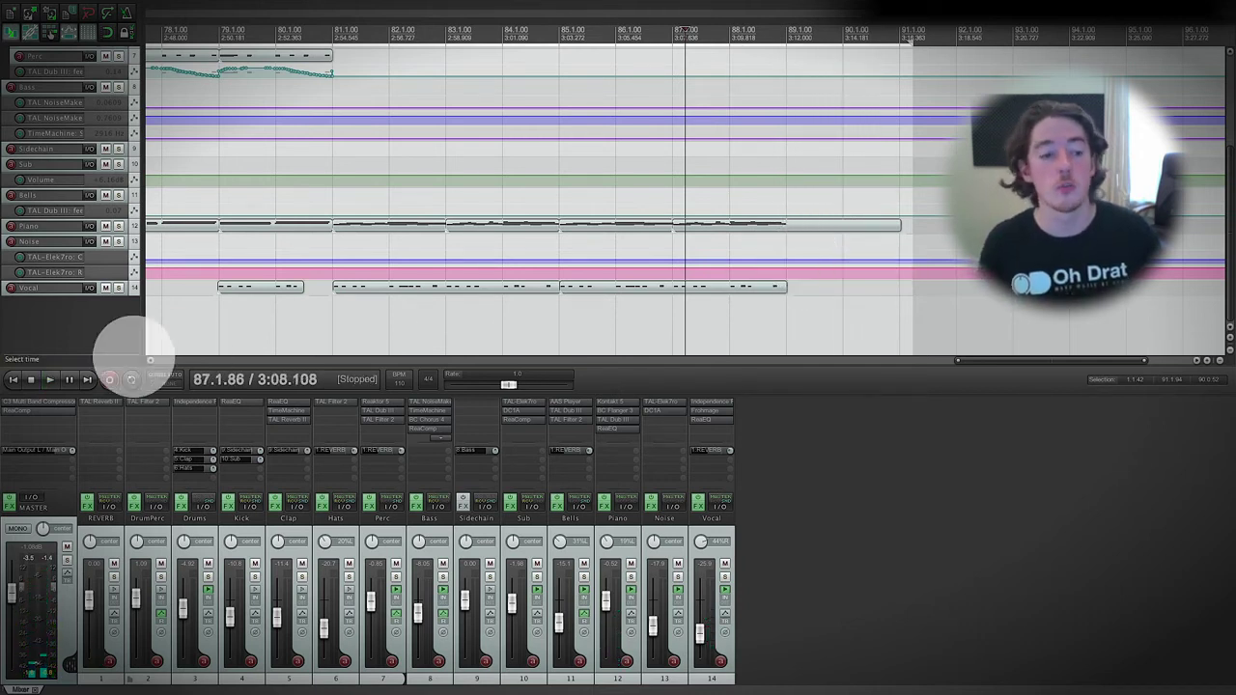
click(13, 380)
scroll(679, 261, down, 10)
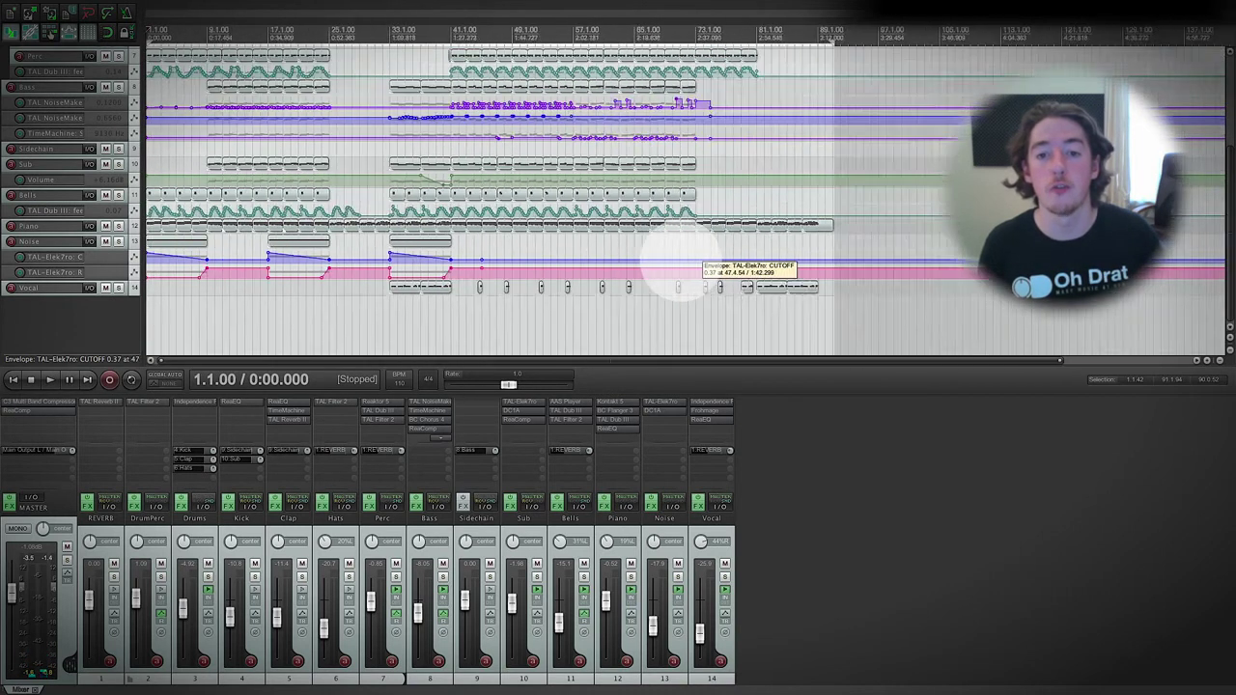
scroll(679, 262, up, 1)
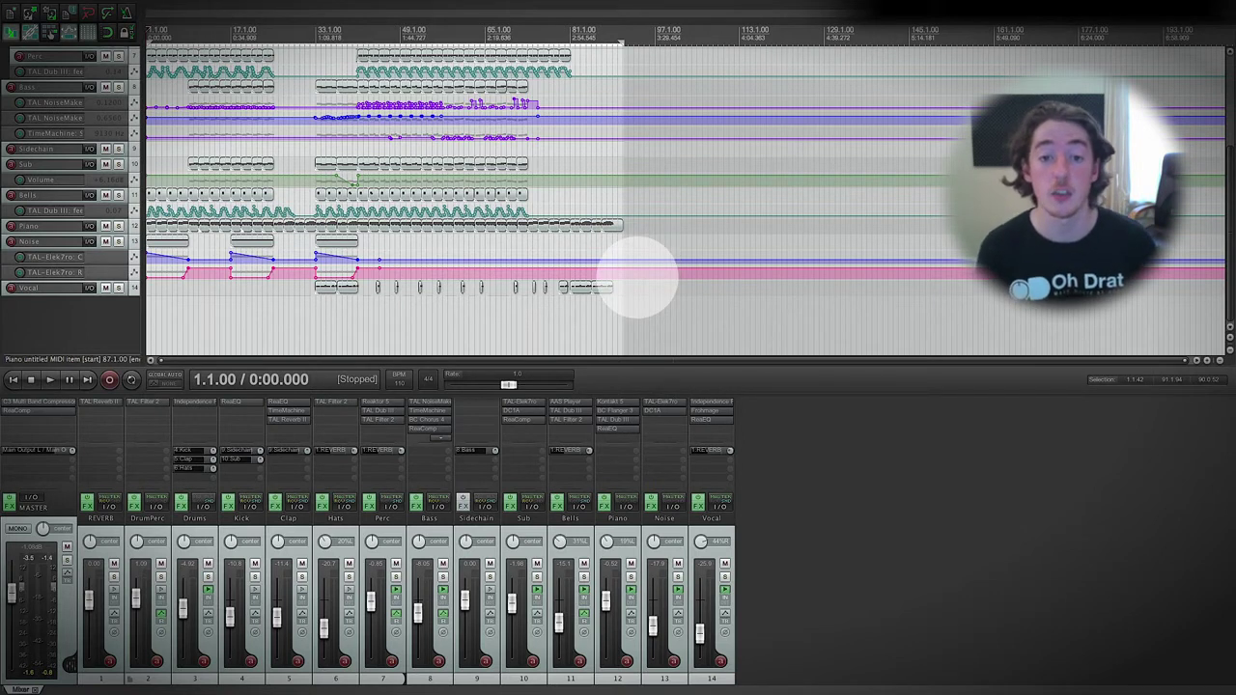
- Select the Piano track and mark a time selection from bar 40 to bar 52
click(607, 226)
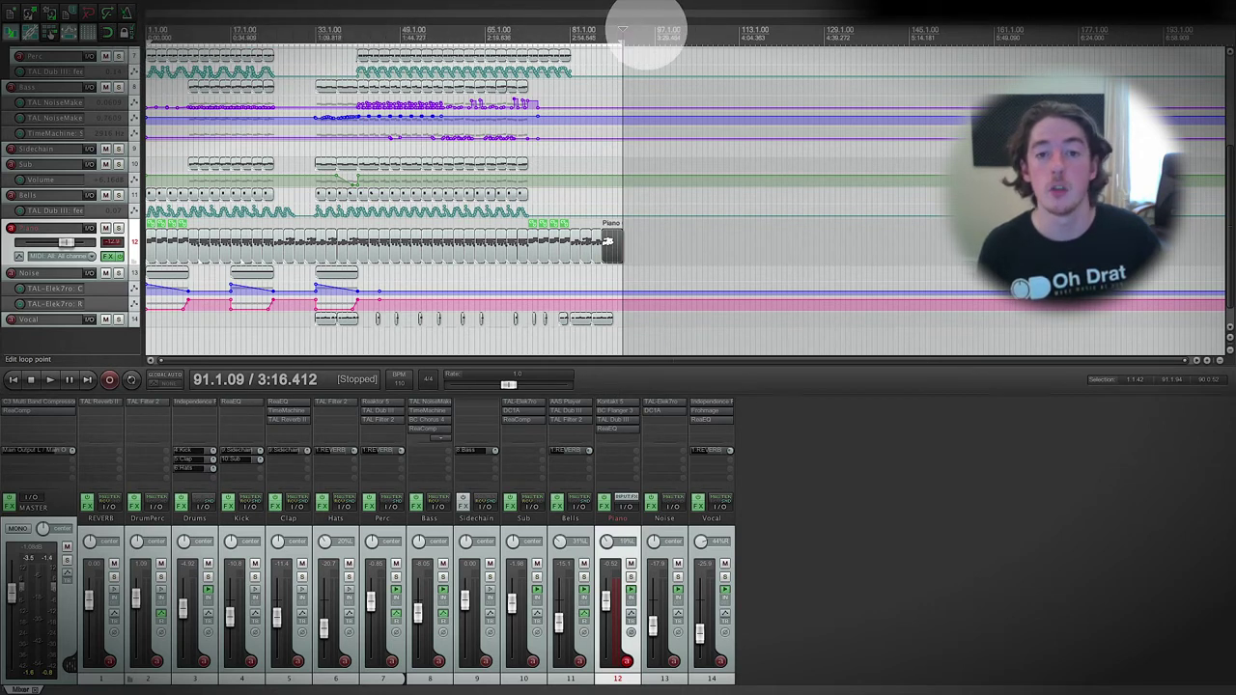
click(358, 29)
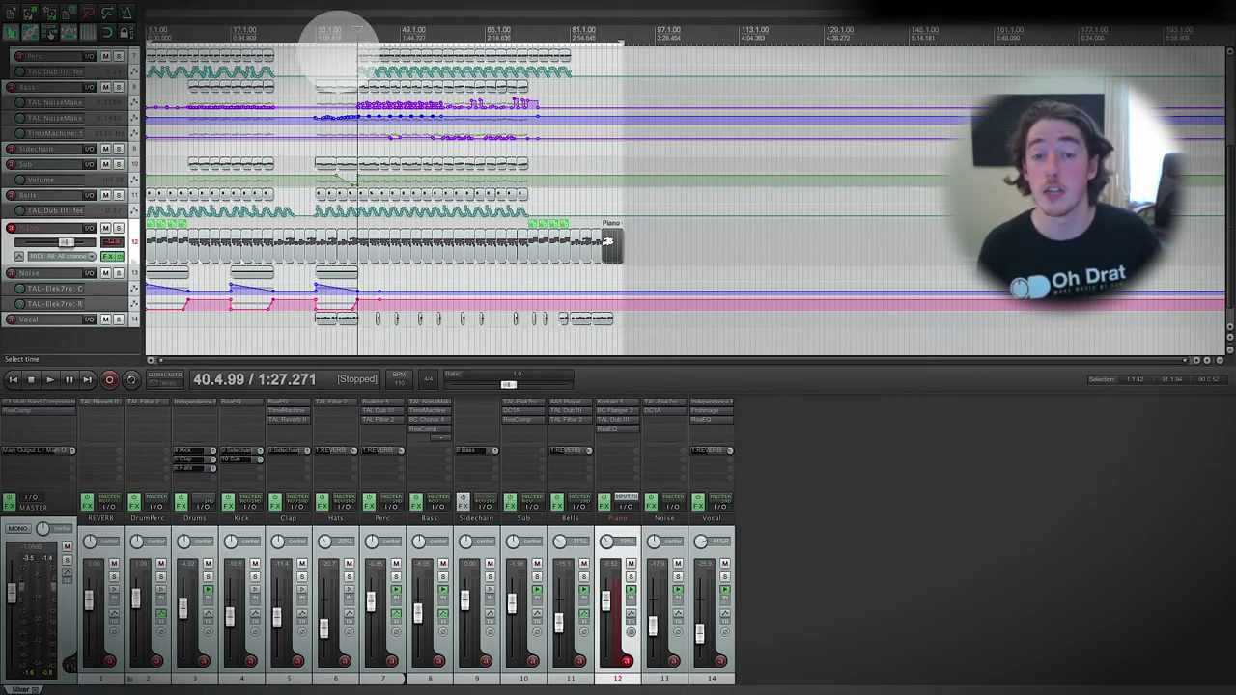
drag(353, 33, 424, 35)
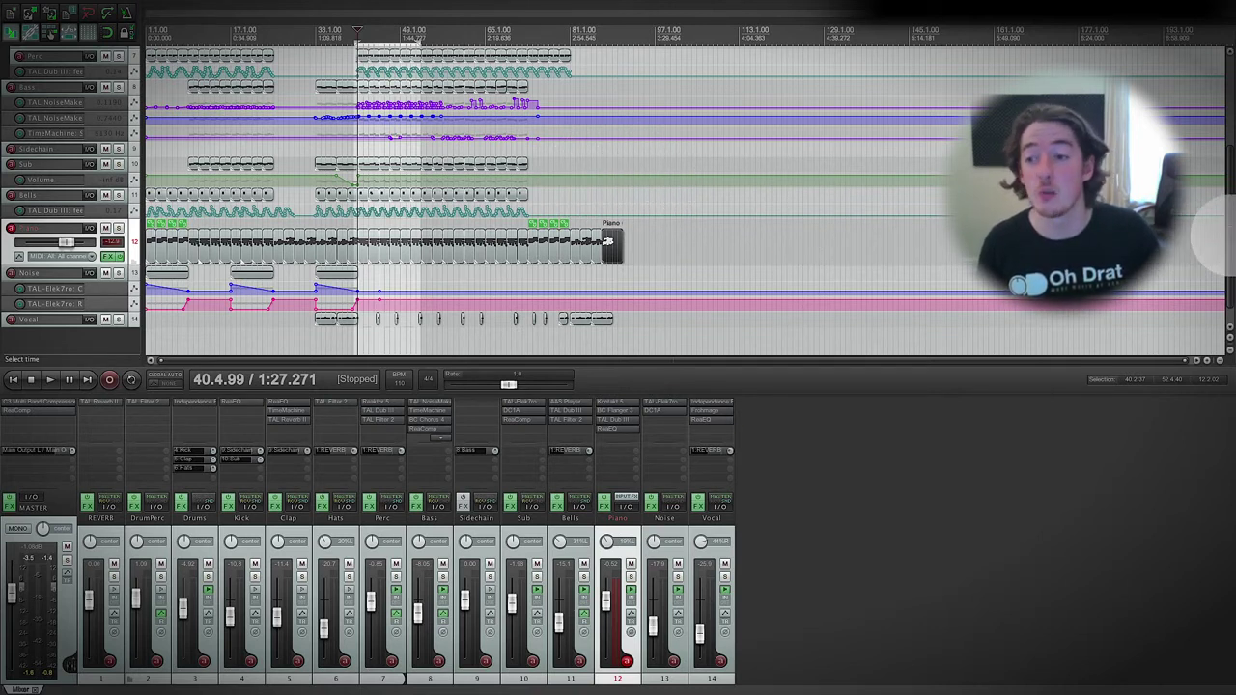
- Confirm Show master track is checked in the track panel menu, then bring up the File menu
scroll(618, 193, up, 1)
scroll(587, 102, up, 5)
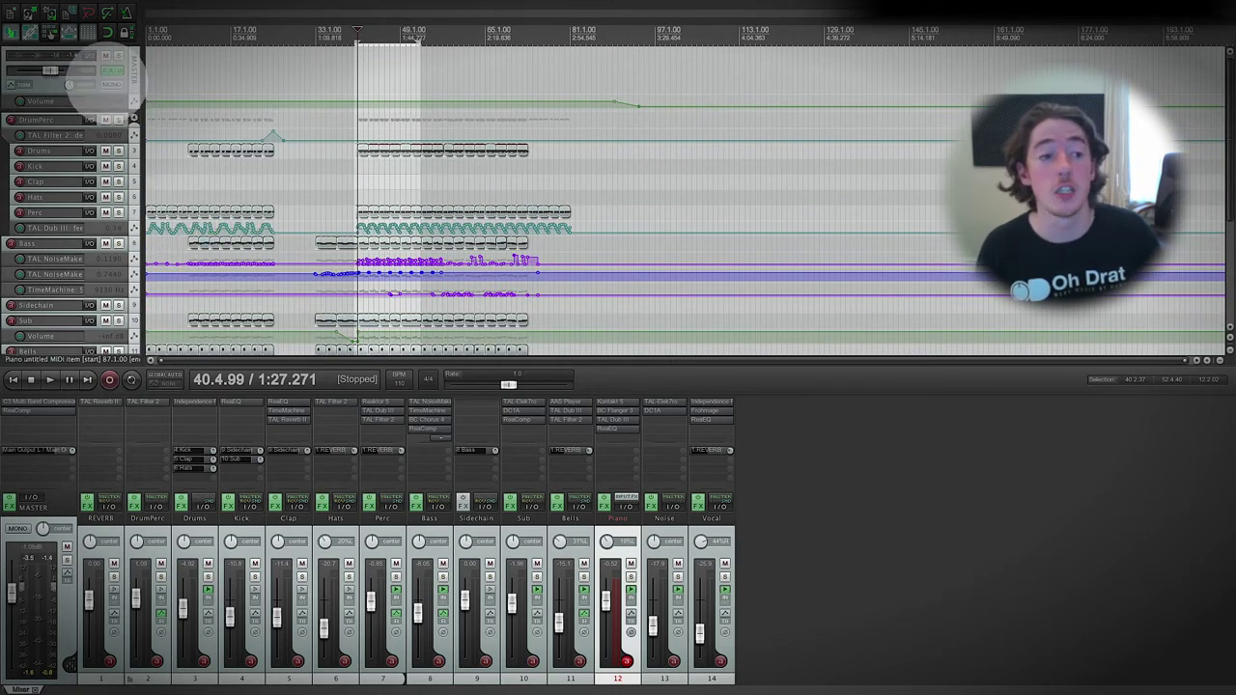
scroll(83, 188, down, 6)
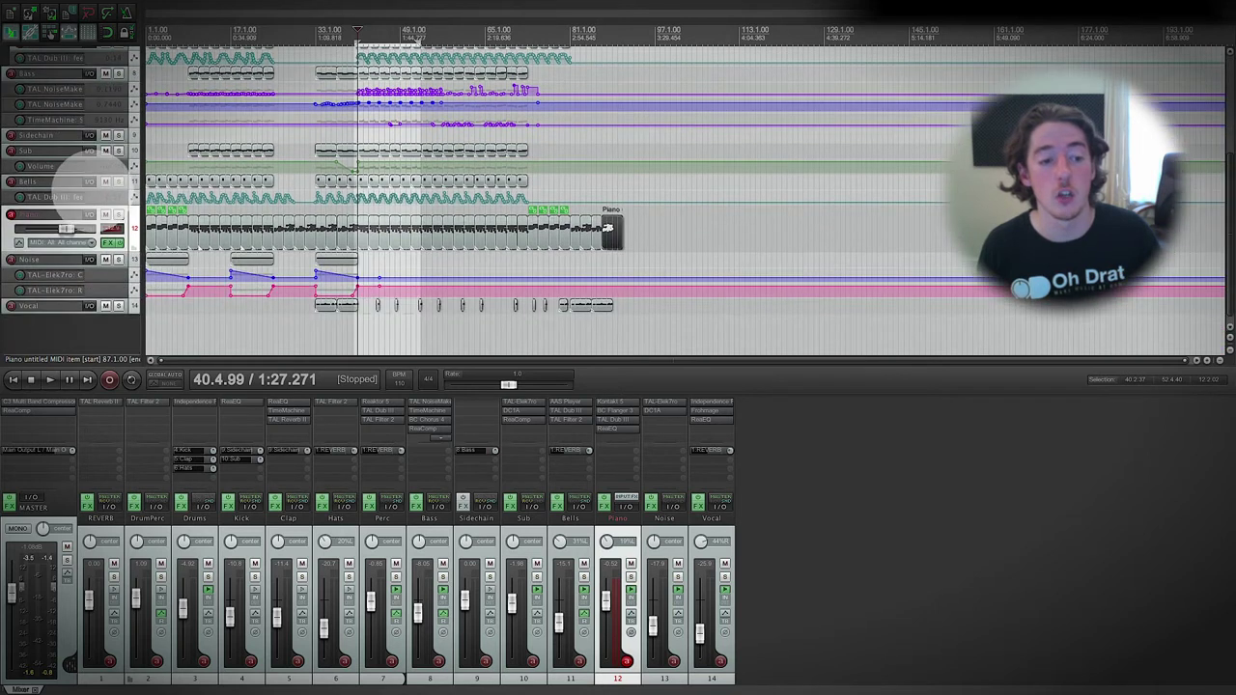
right_click(58, 328)
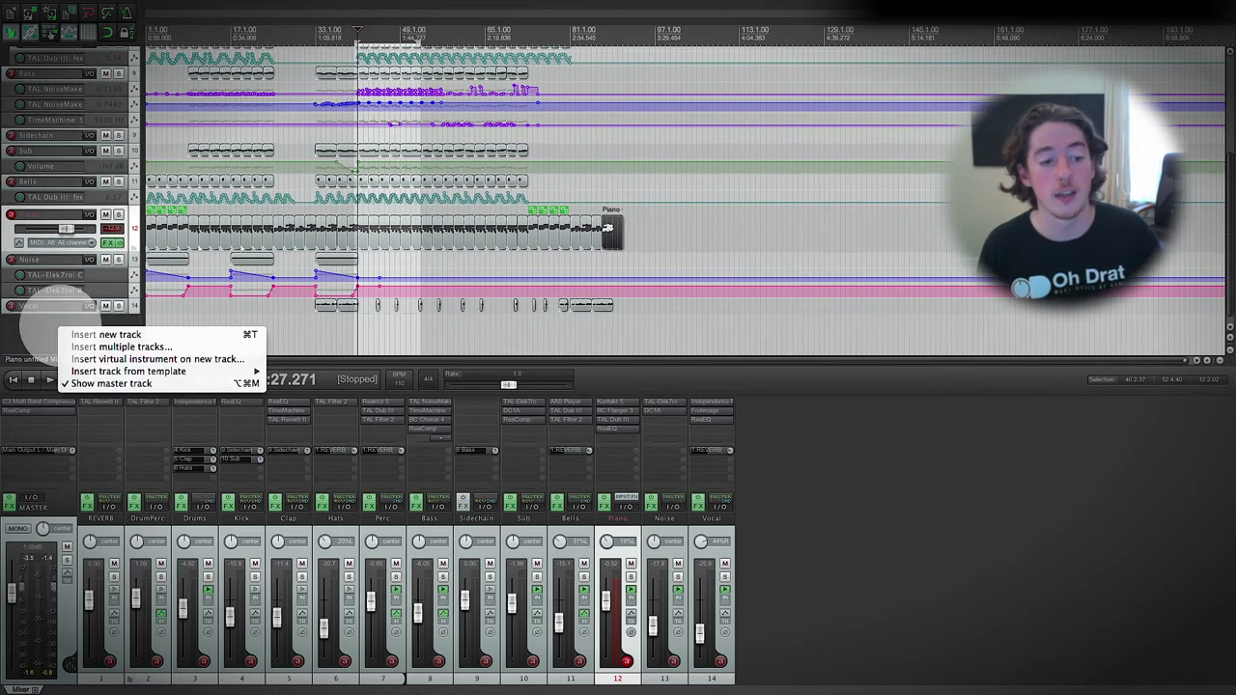
mouse_move(193, 372)
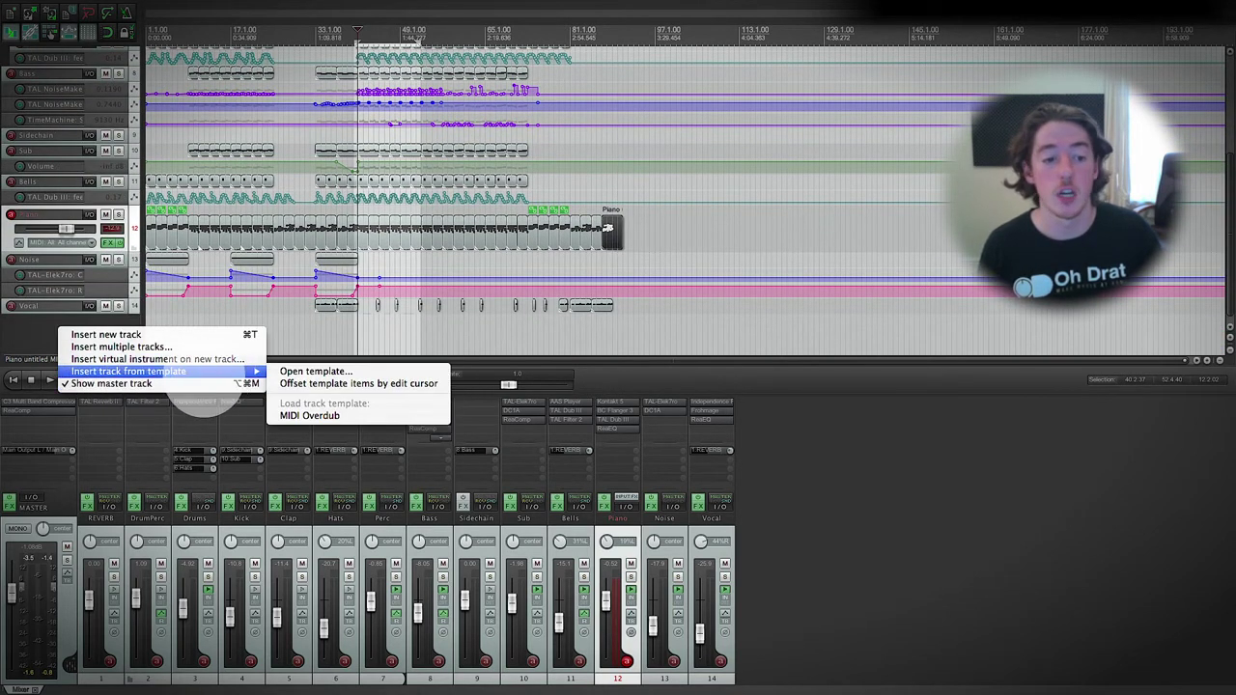
click(36, 319)
scroll(179, 276, down, 3)
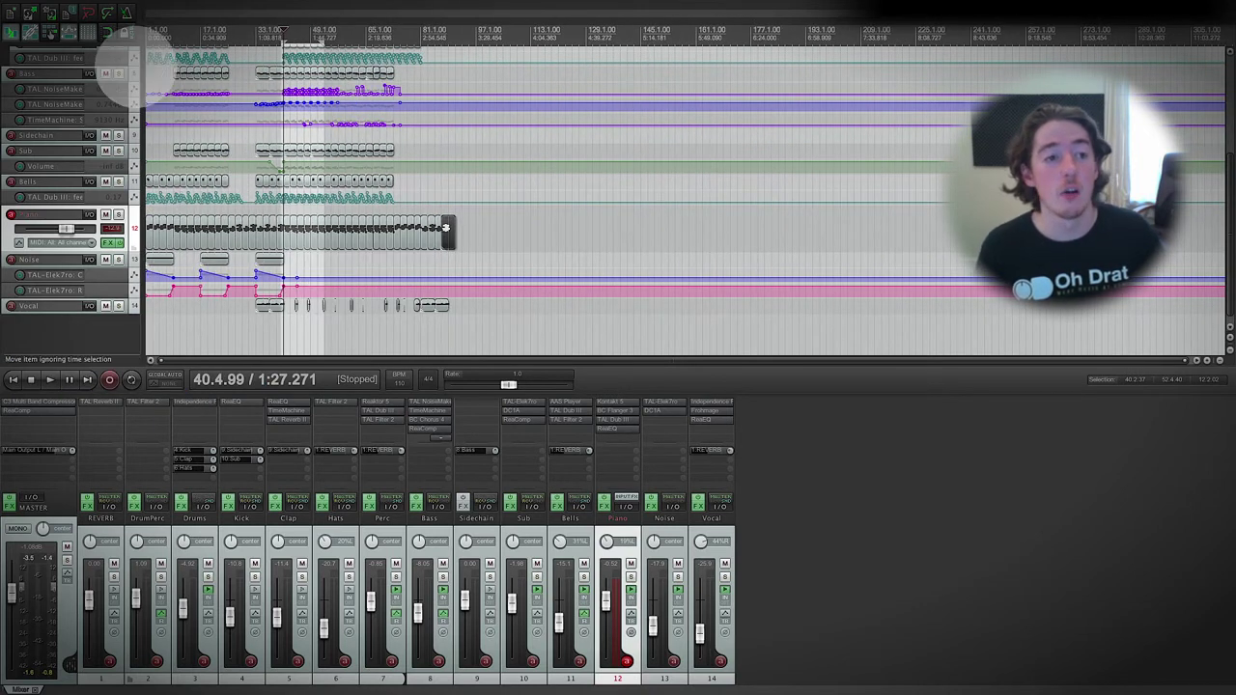
click(89, 6)
- Open Render to File, keeping Master mix as the source and Entire project as bounds
click(108, 172)
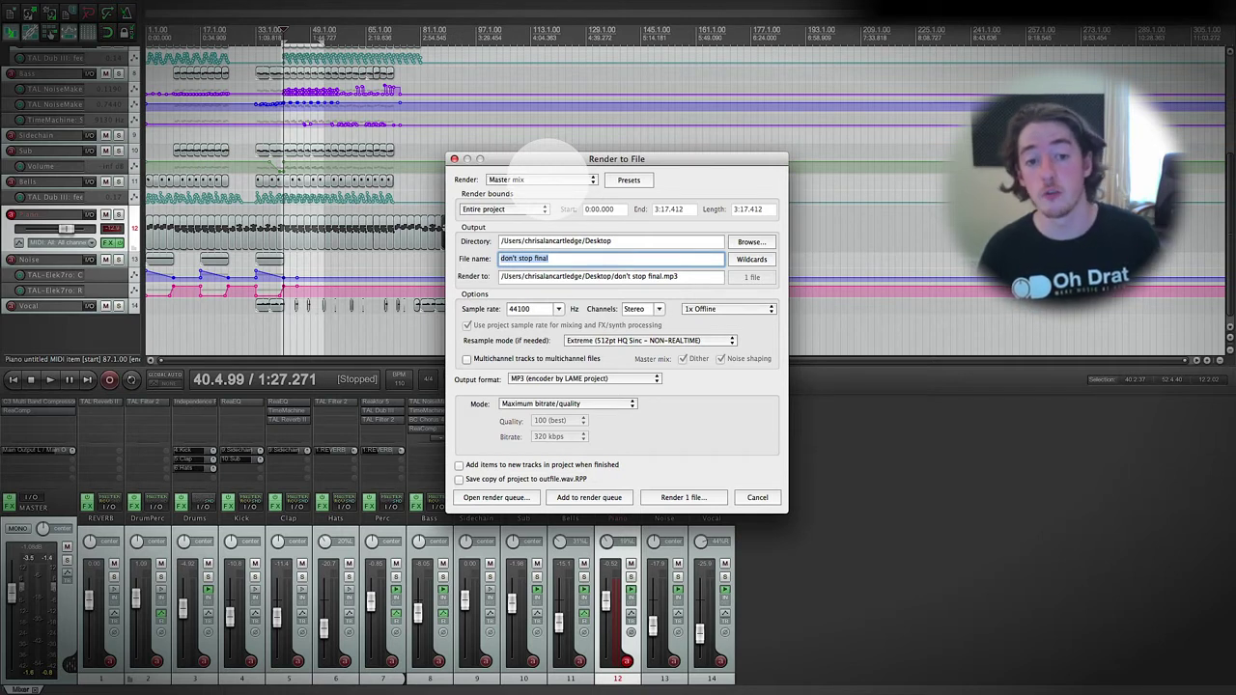
click(540, 179)
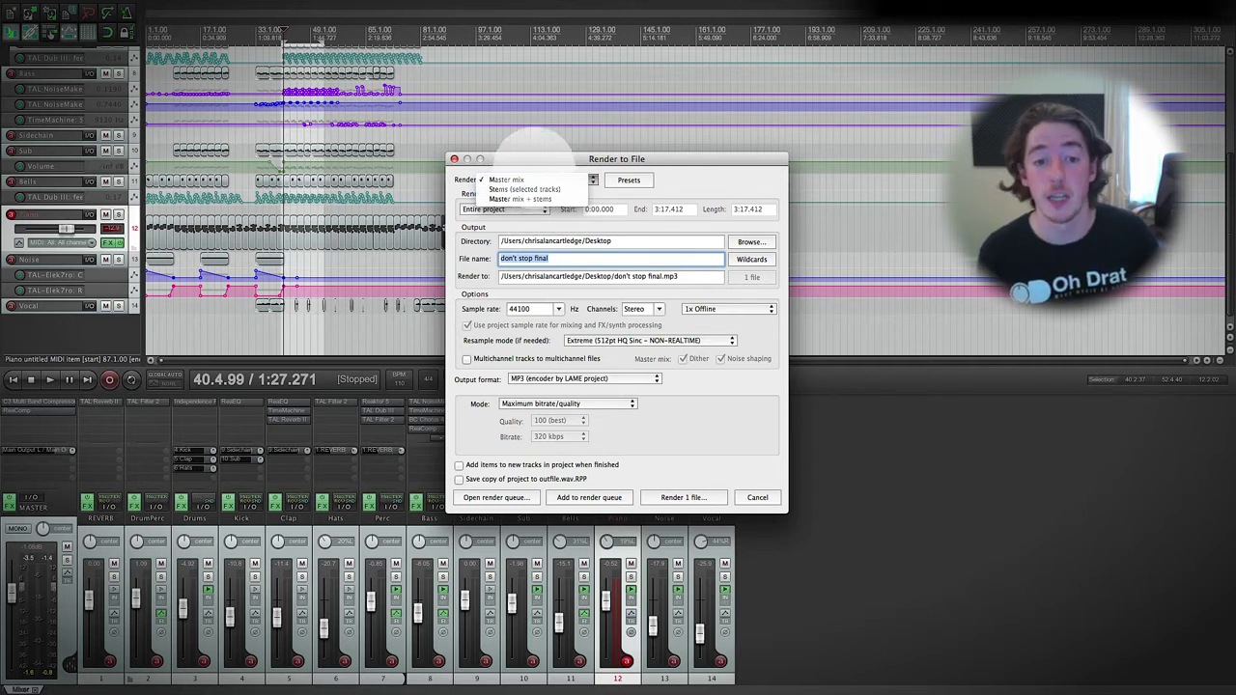
click(530, 147)
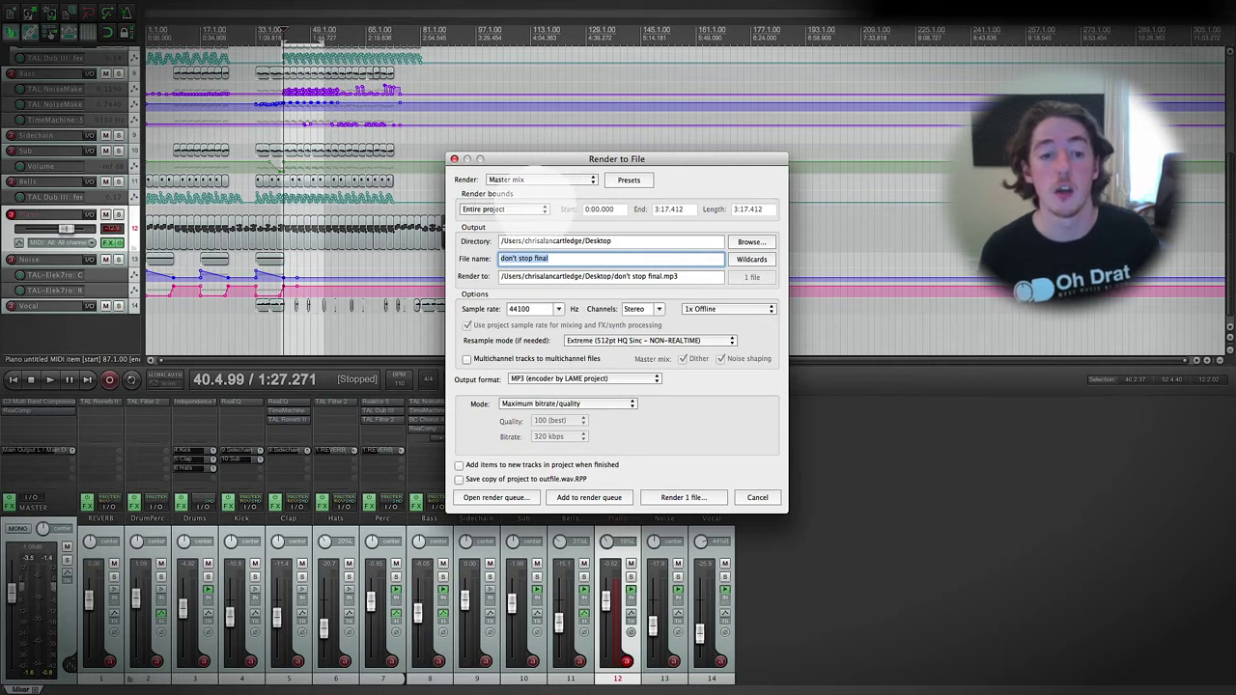
click(535, 209)
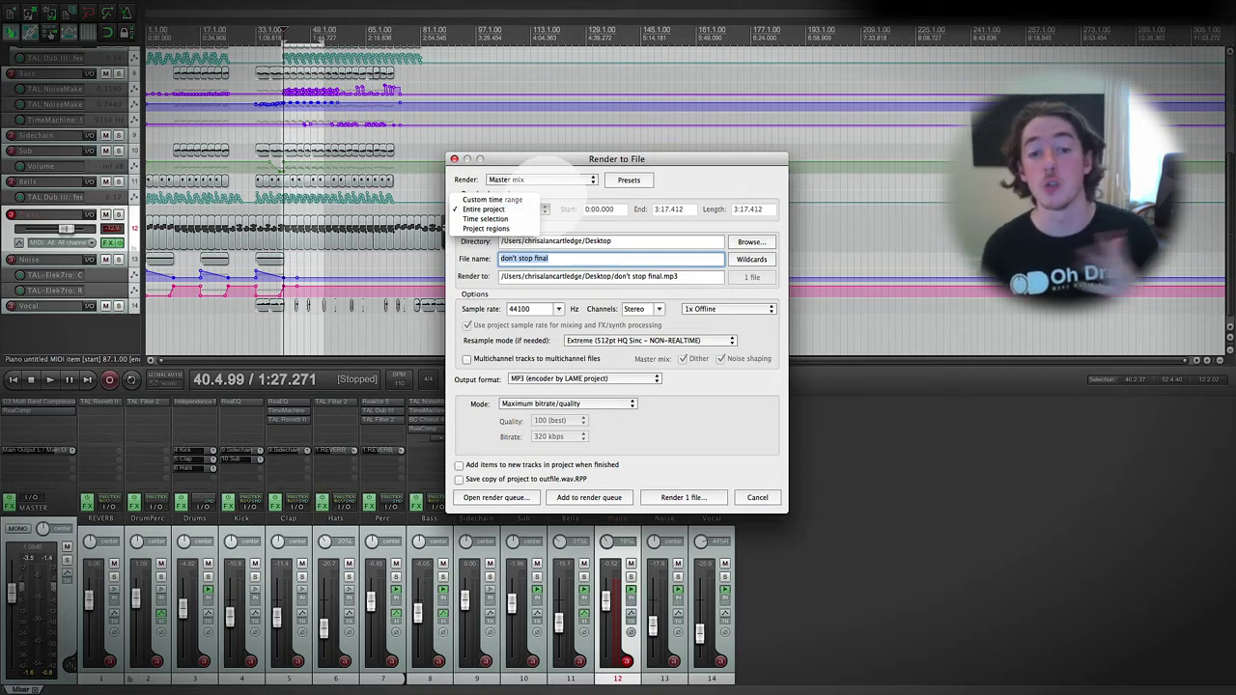
click(580, 220)
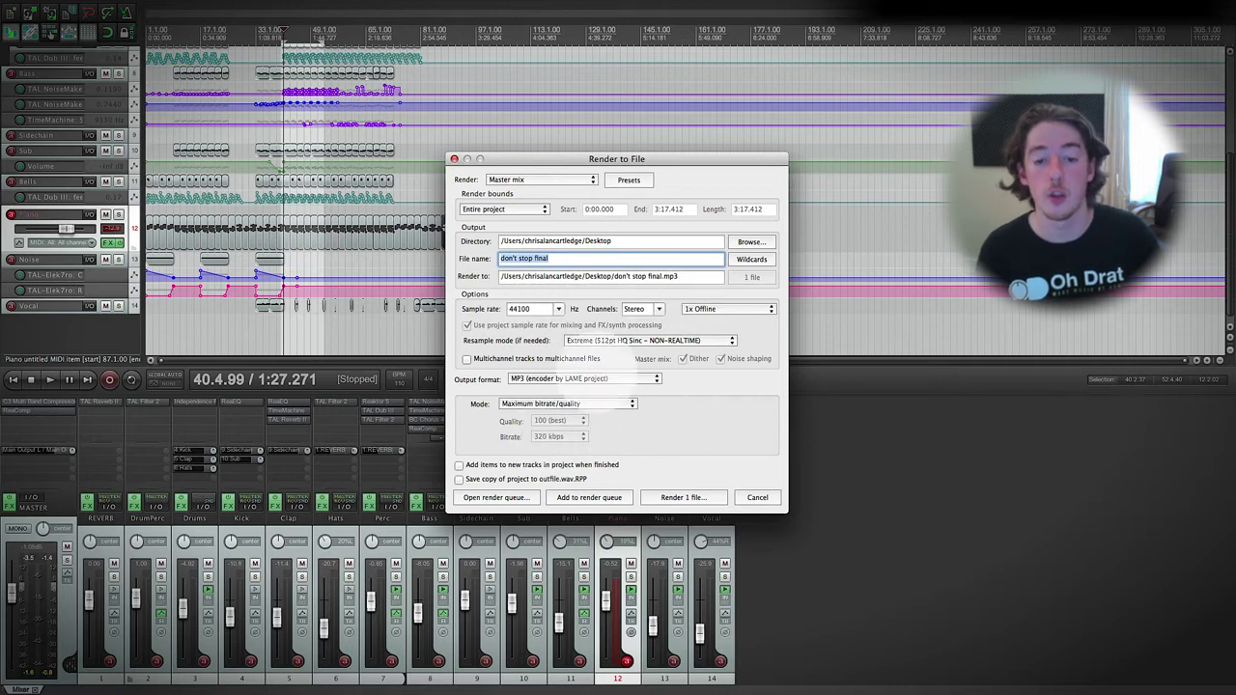
- Set the output format to WAV with a 44100 Hz sample rate
click(594, 378)
click(635, 331)
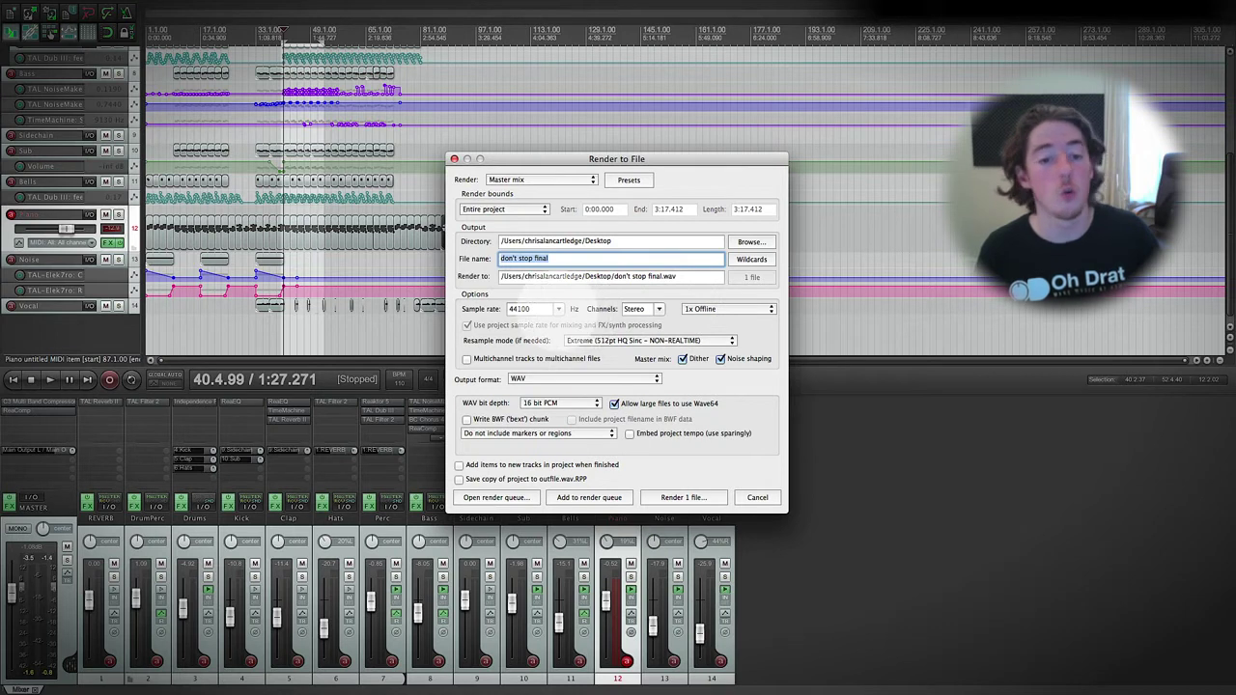
click(513, 309)
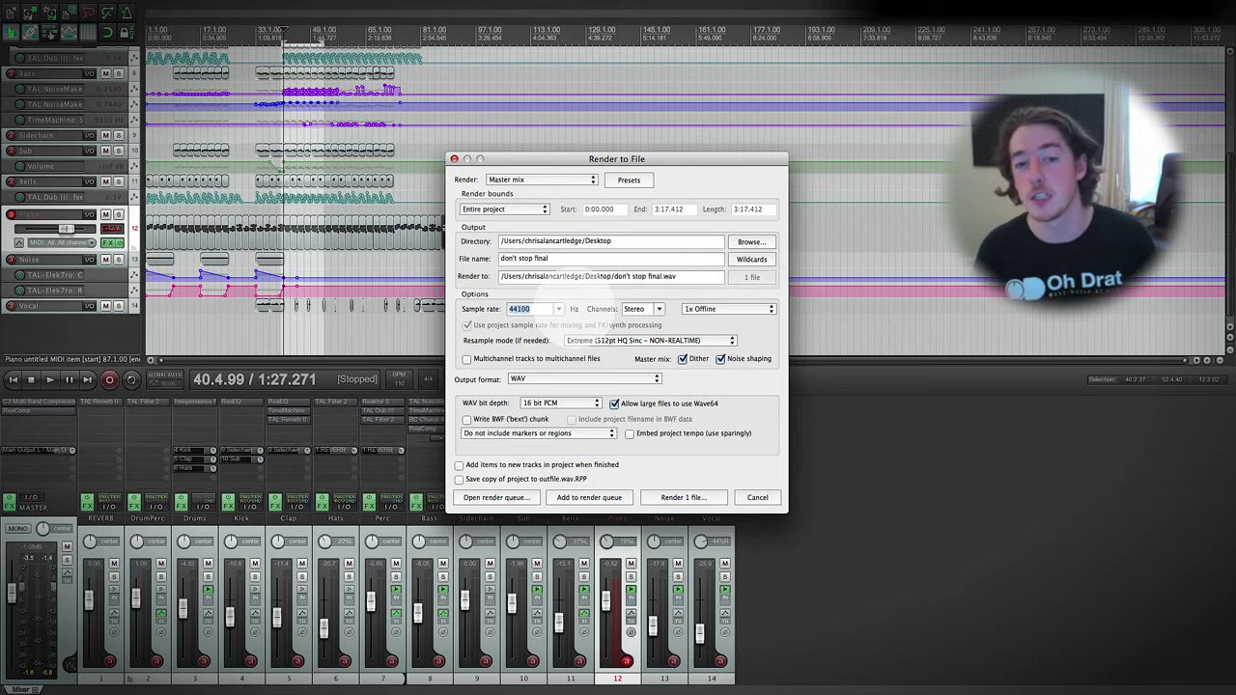
click(557, 309)
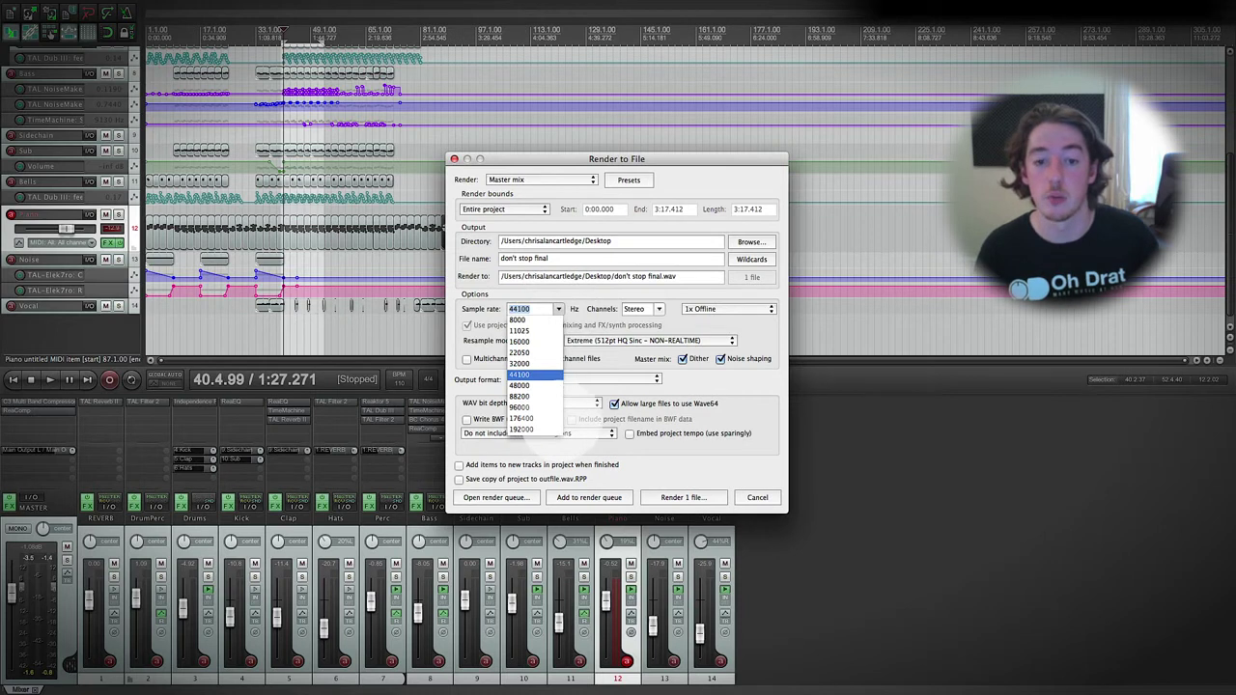
click(521, 373)
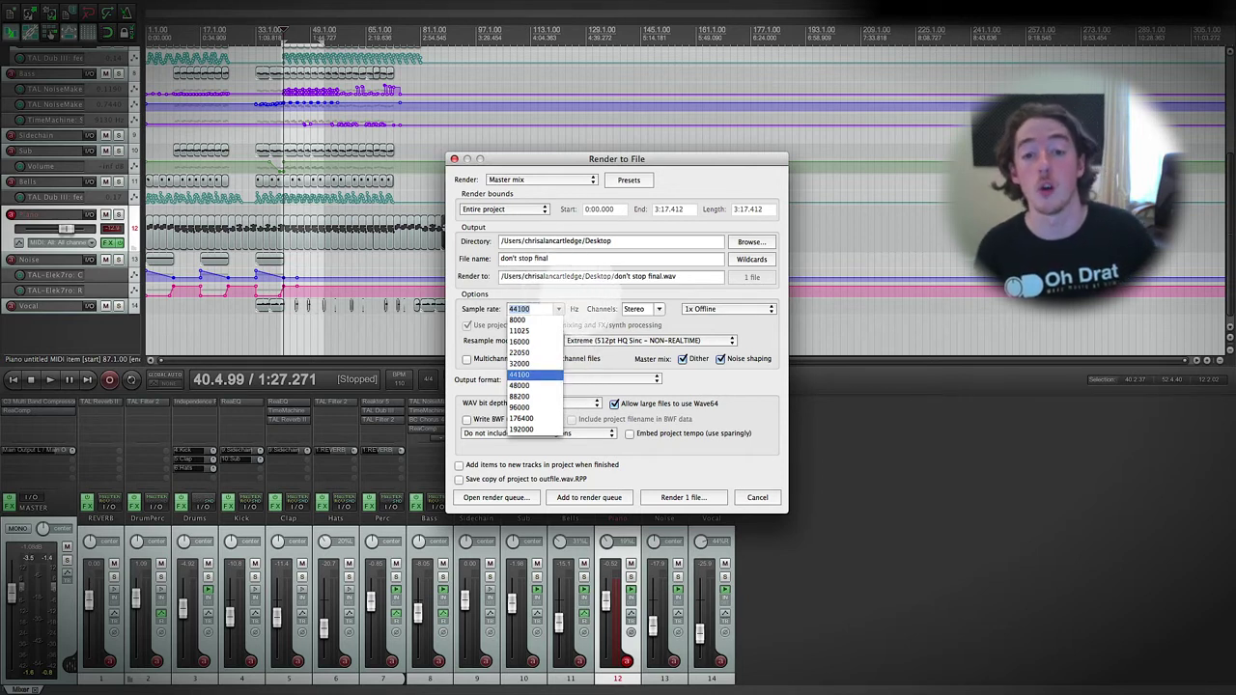
click(555, 291)
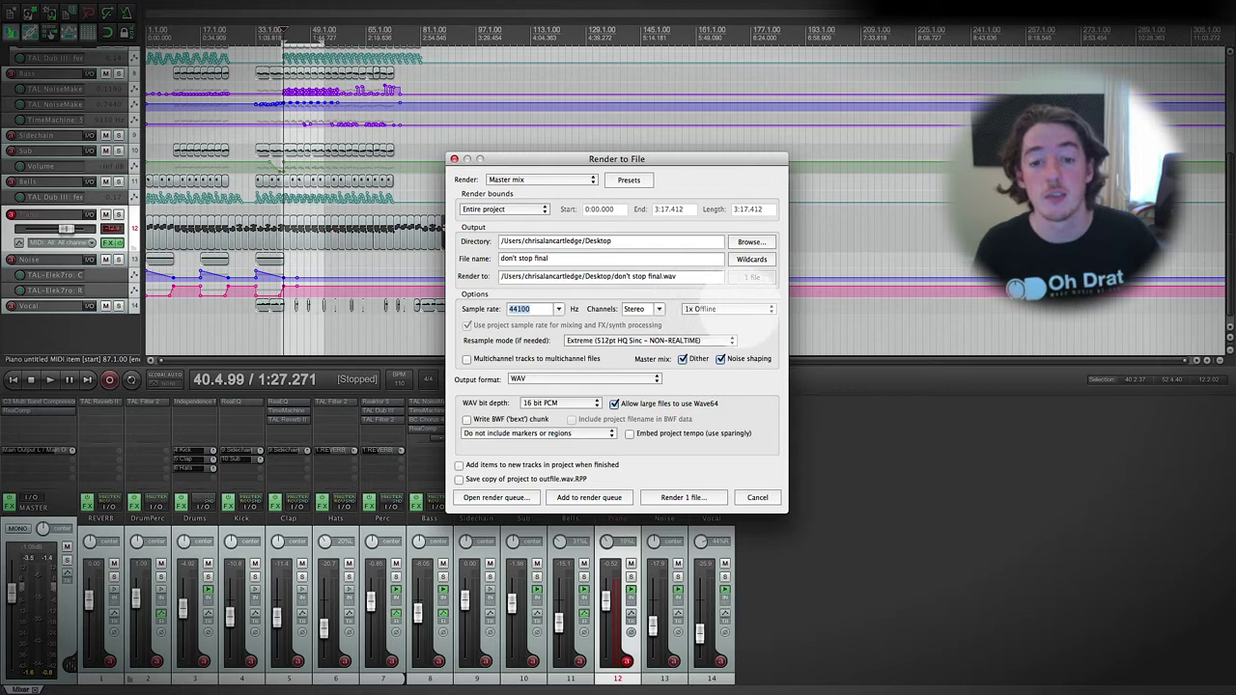
- Try Full-speed Offline render speed, then set it back to 1x Offline
click(728, 308)
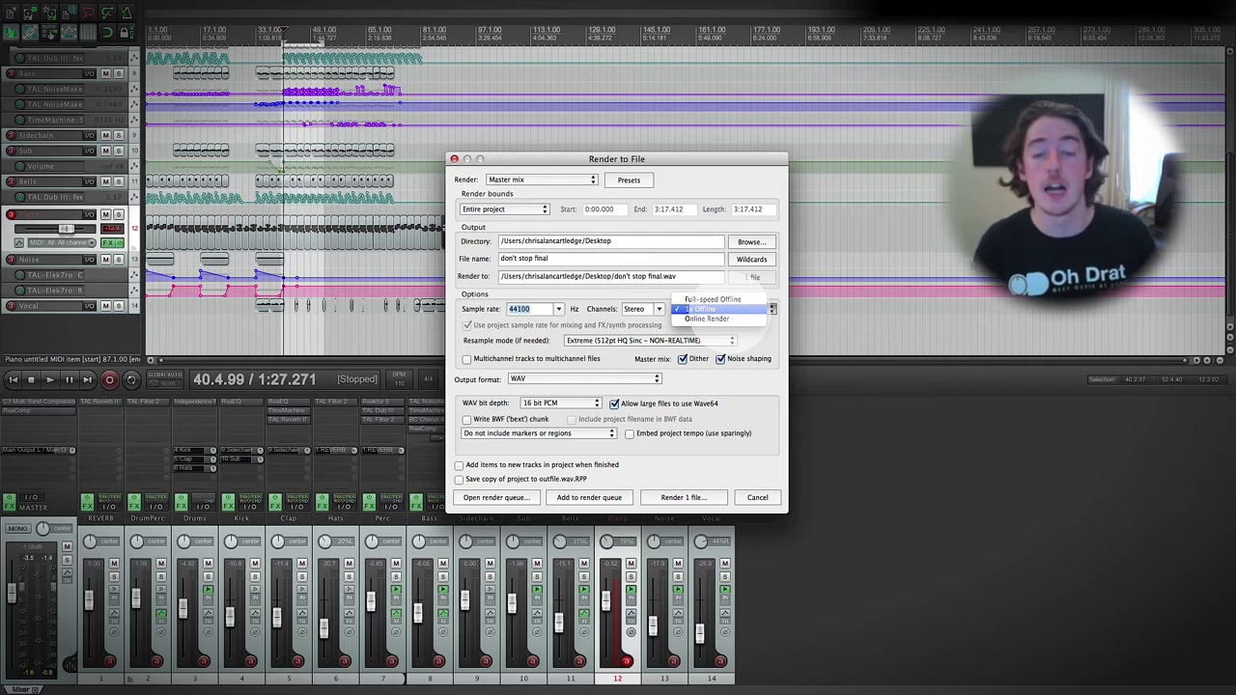
click(712, 299)
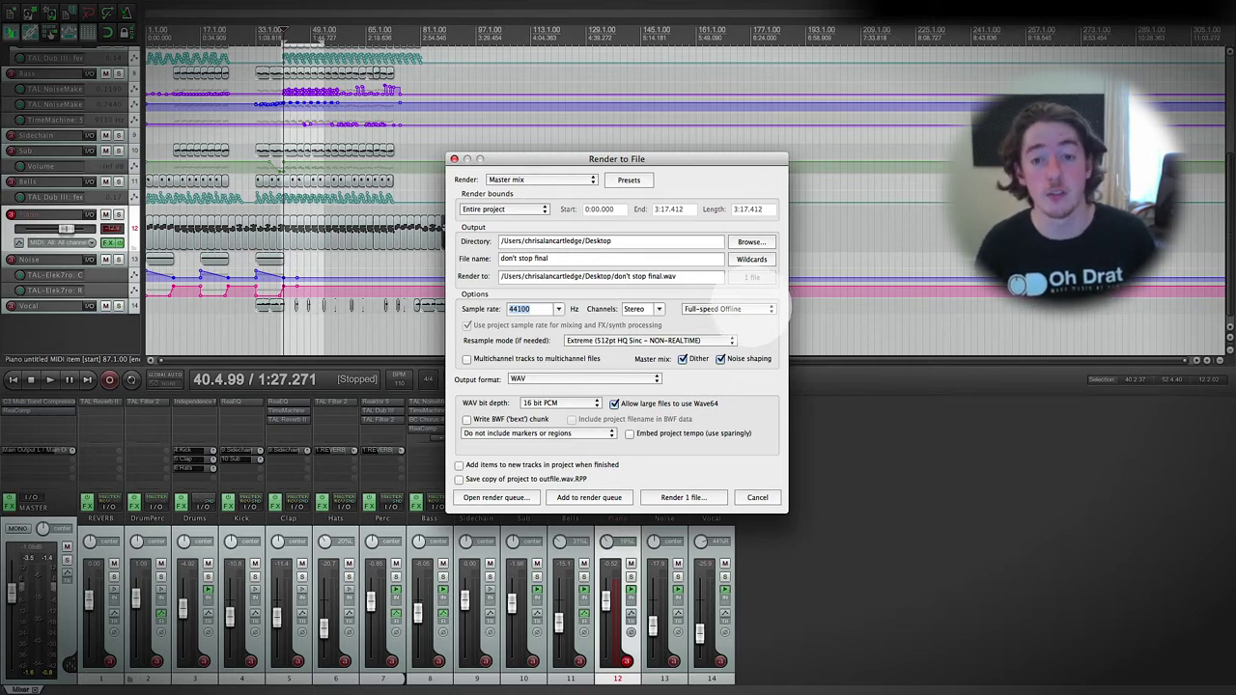
click(726, 309)
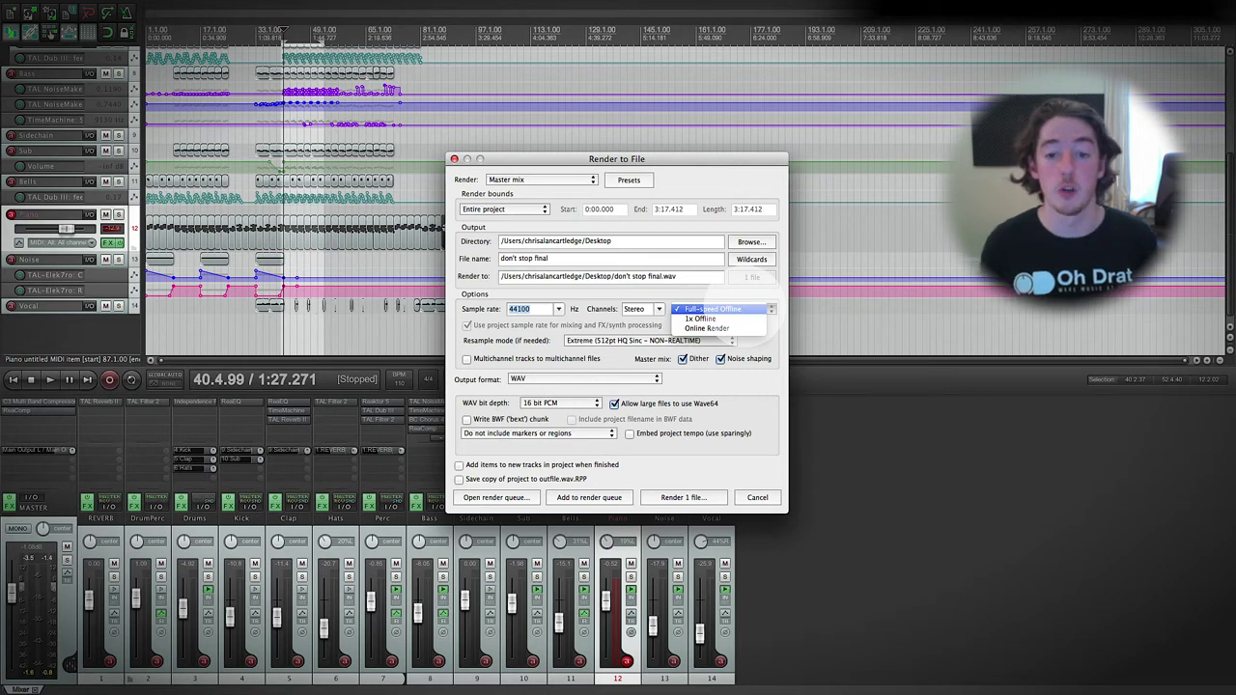
click(700, 318)
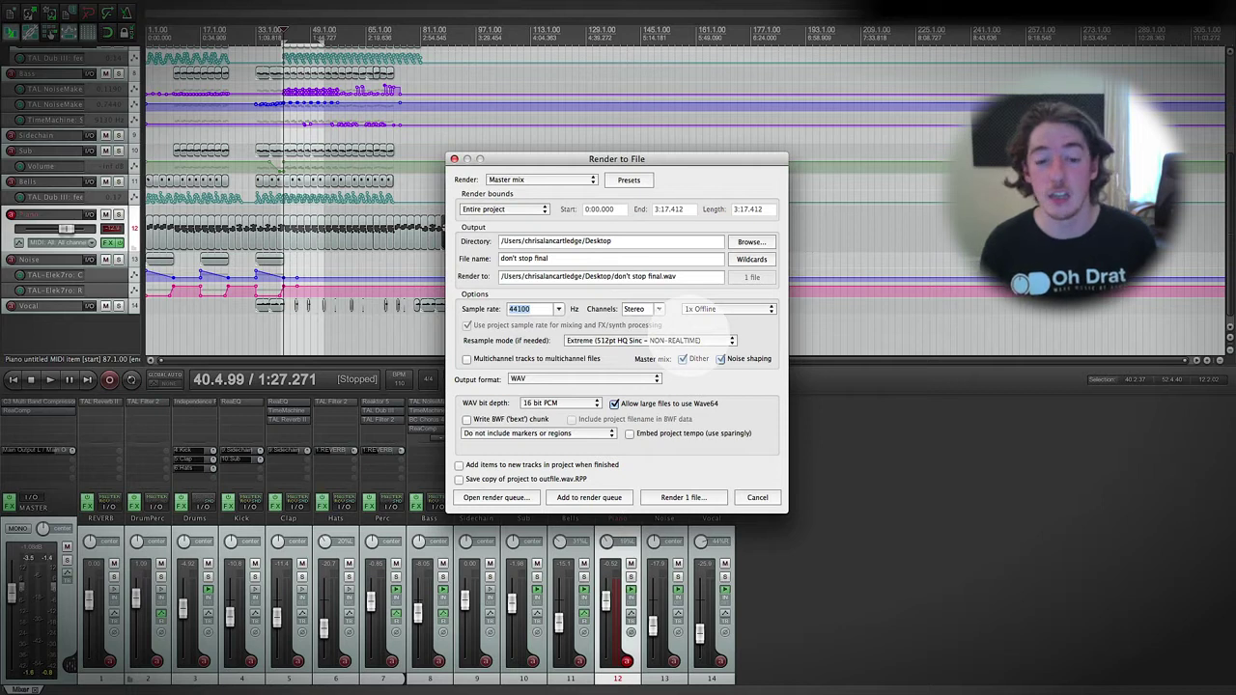
click(690, 340)
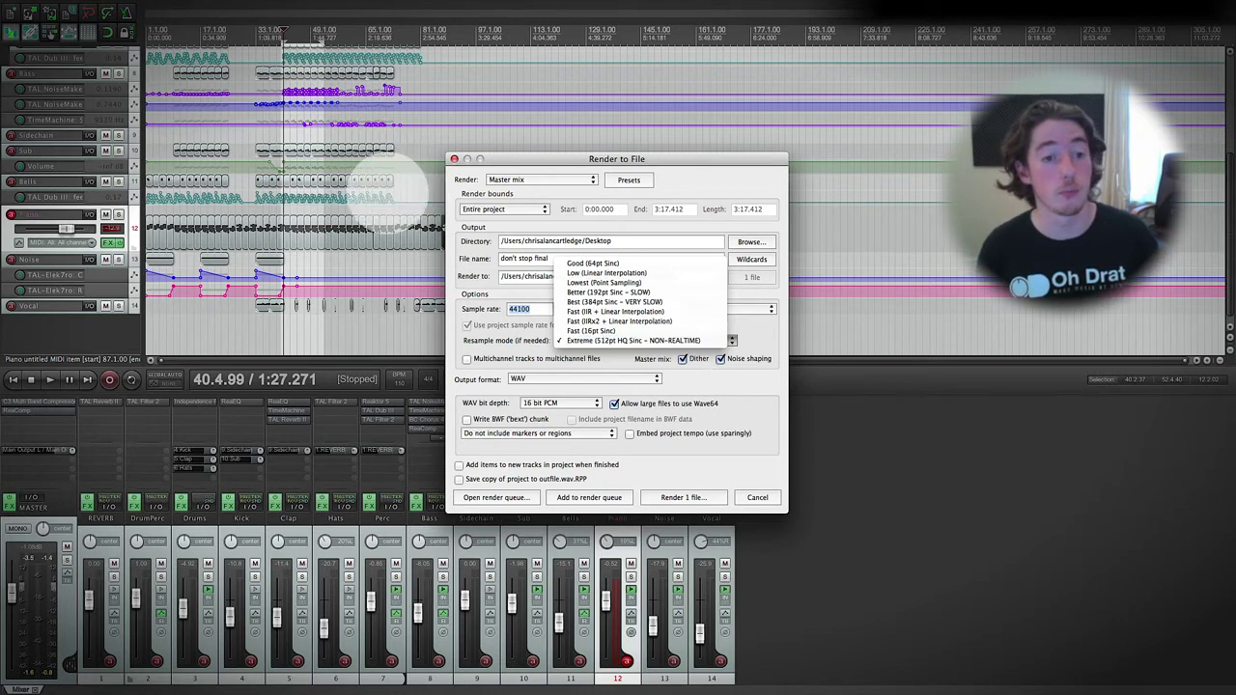
click(560, 340)
click(558, 309)
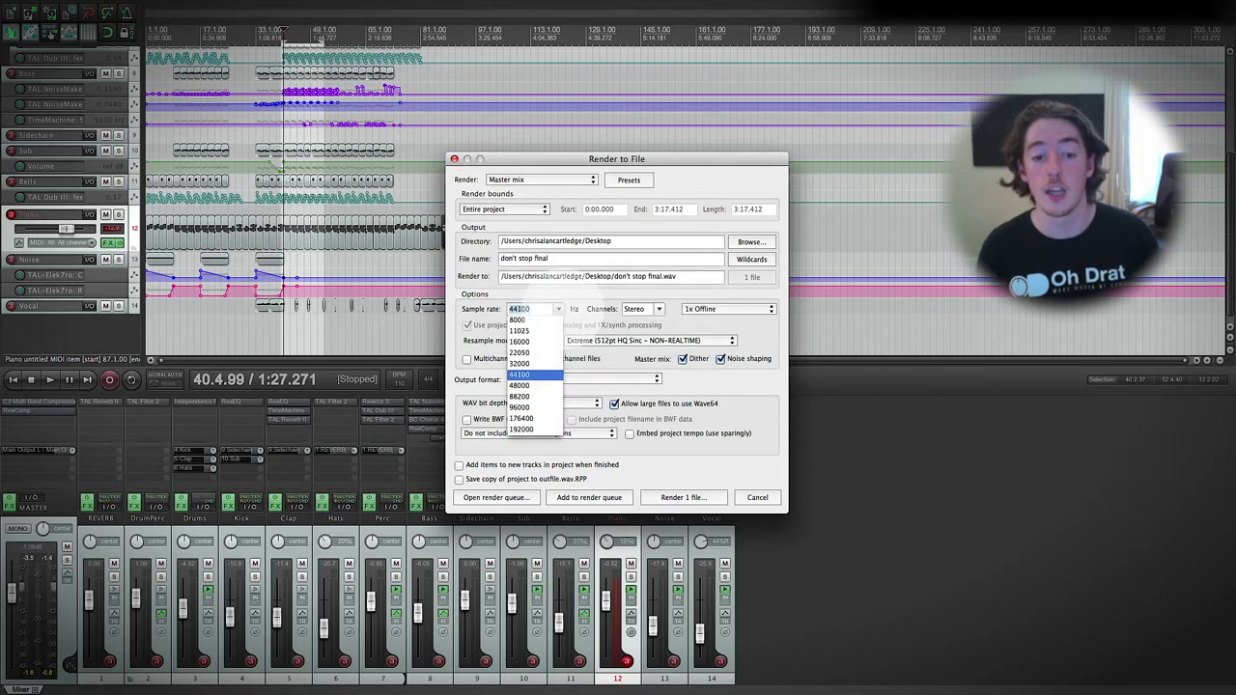
key(Return)
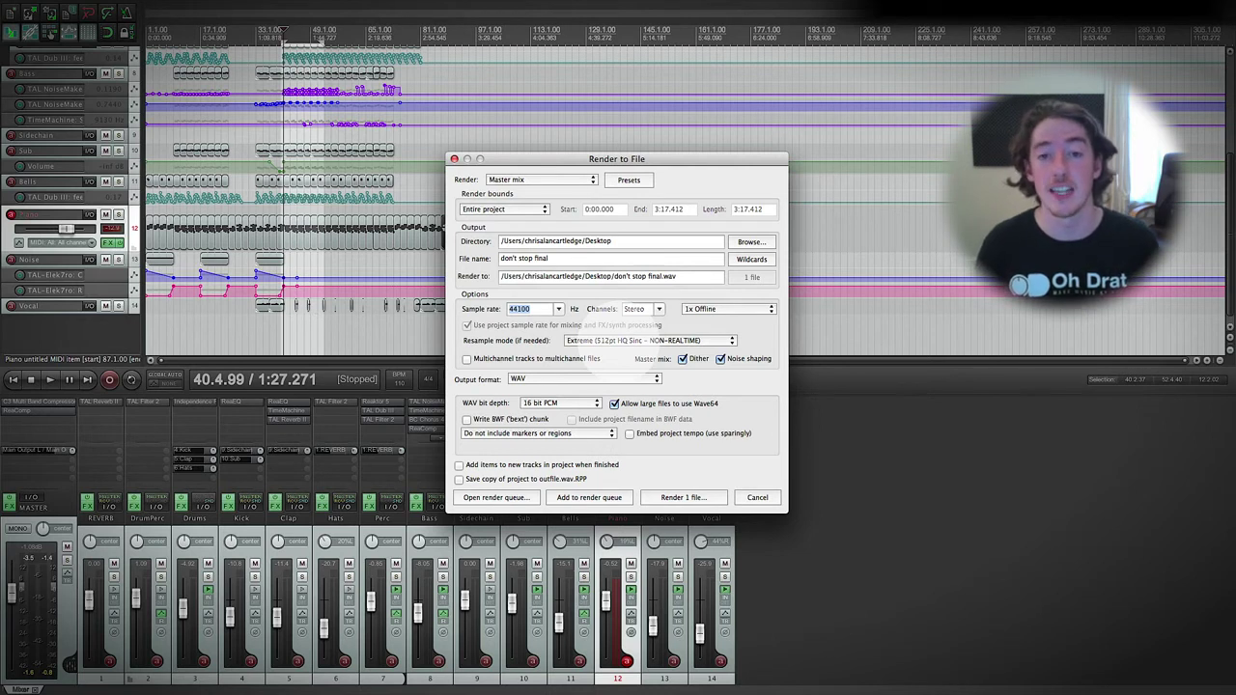
click(649, 340)
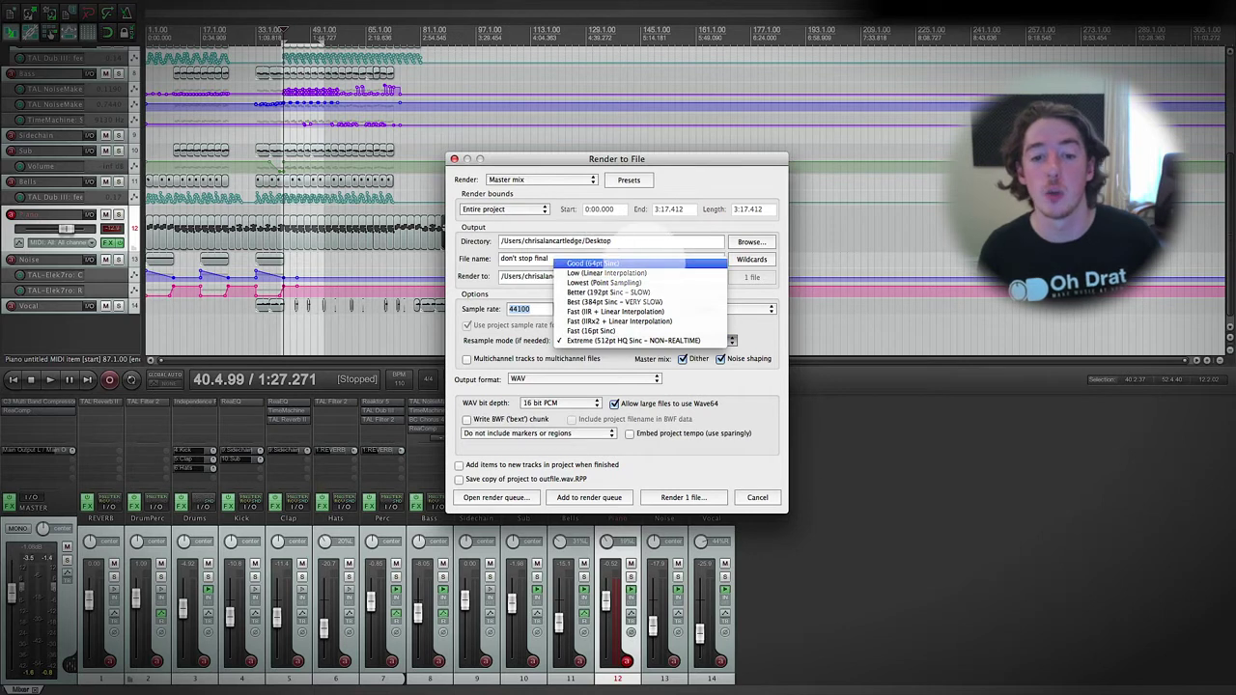
click(488, 333)
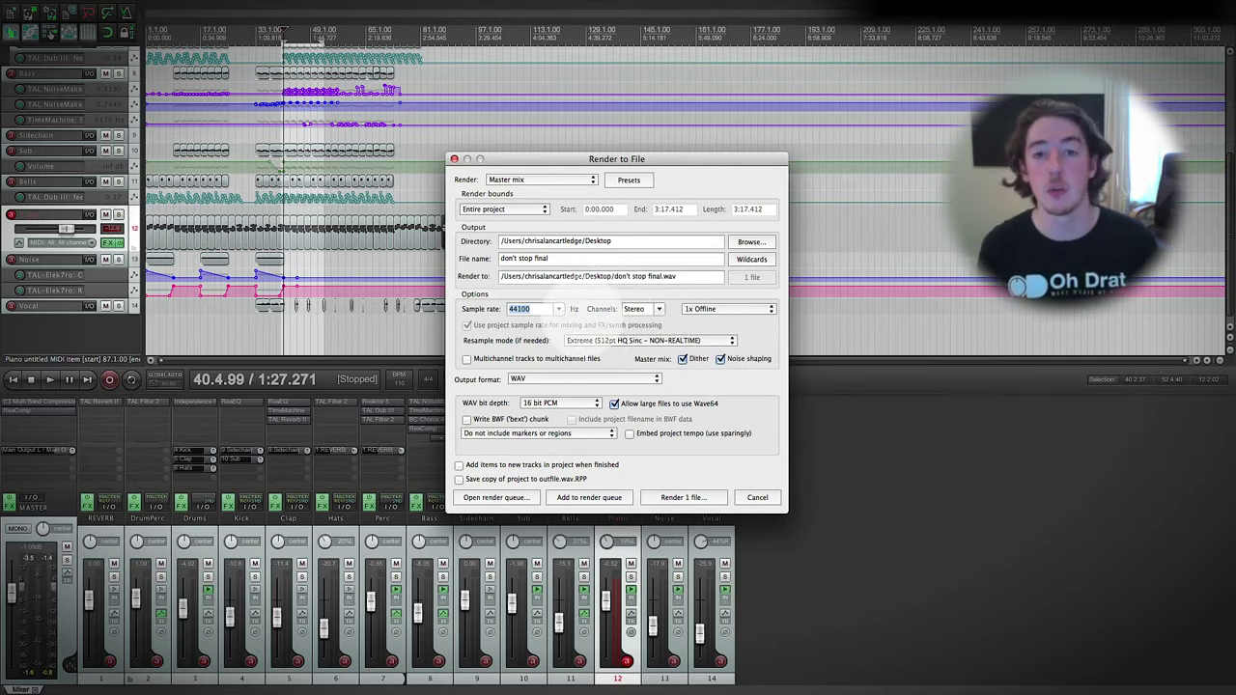
- Show the WAV bit depth options in the Render to File dialog
click(488, 328)
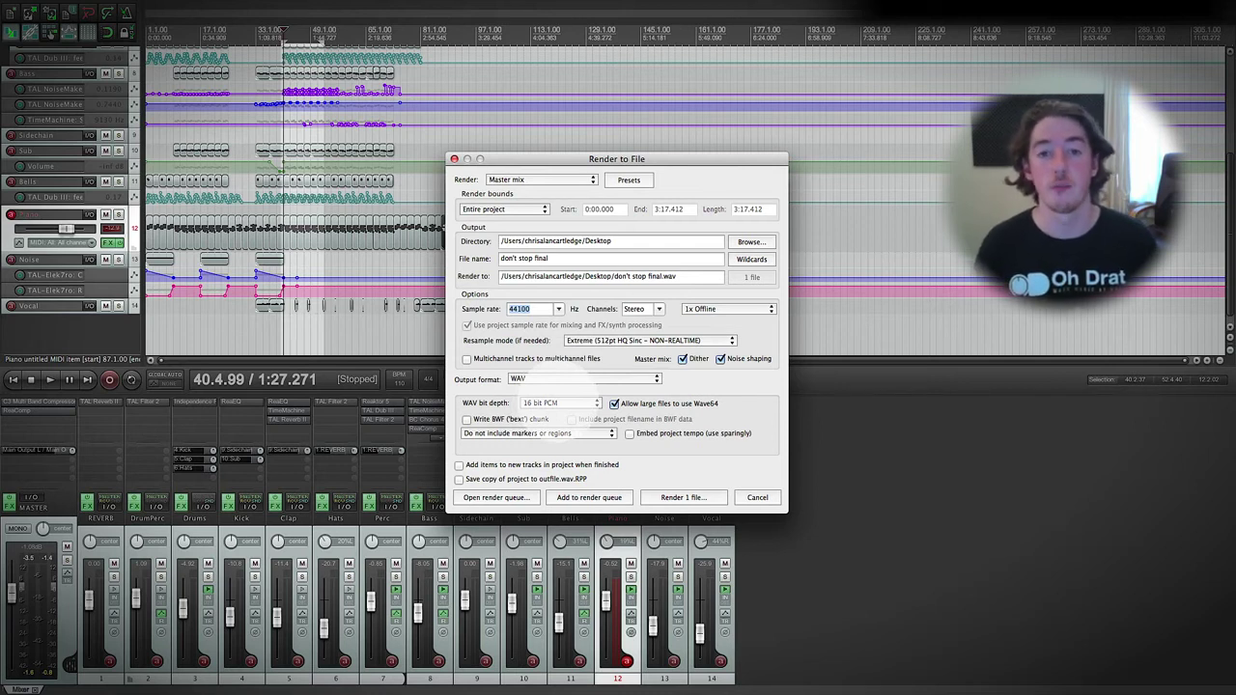
click(558, 402)
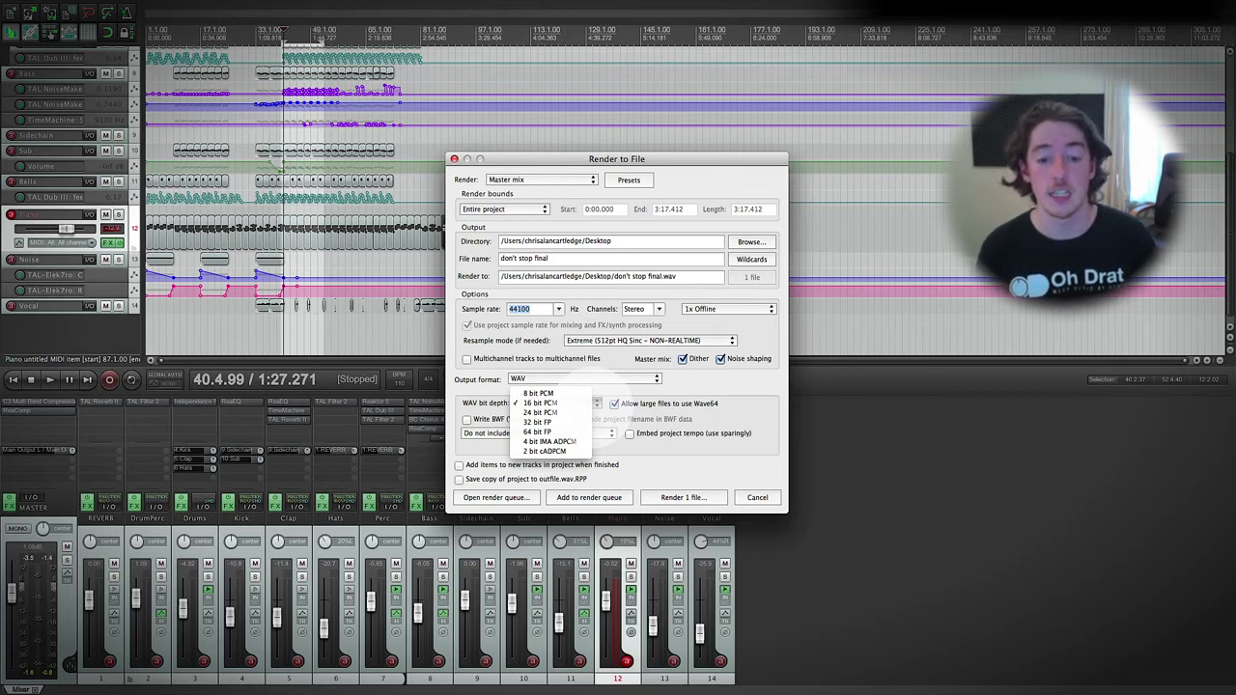
- Close the bit depth list with 16 bit PCM left selected
click(583, 404)
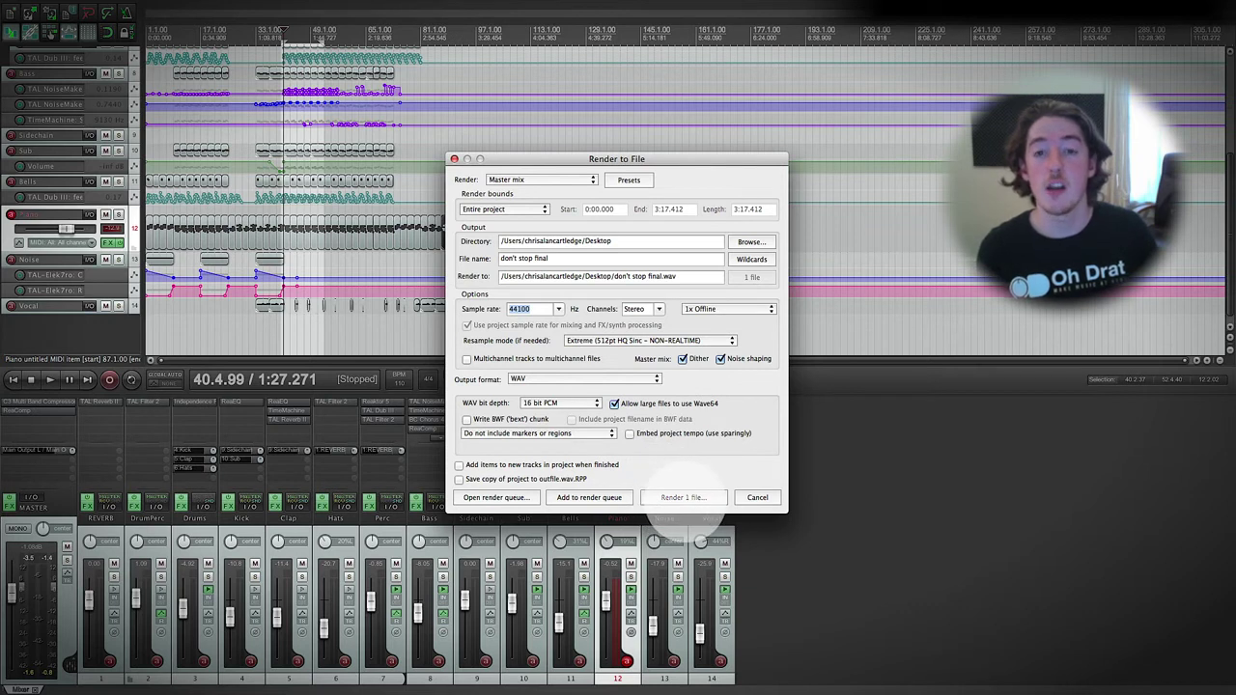
- Render 1 file, choosing Increment filename to save as 'don't stop final-002.wav'
click(683, 497)
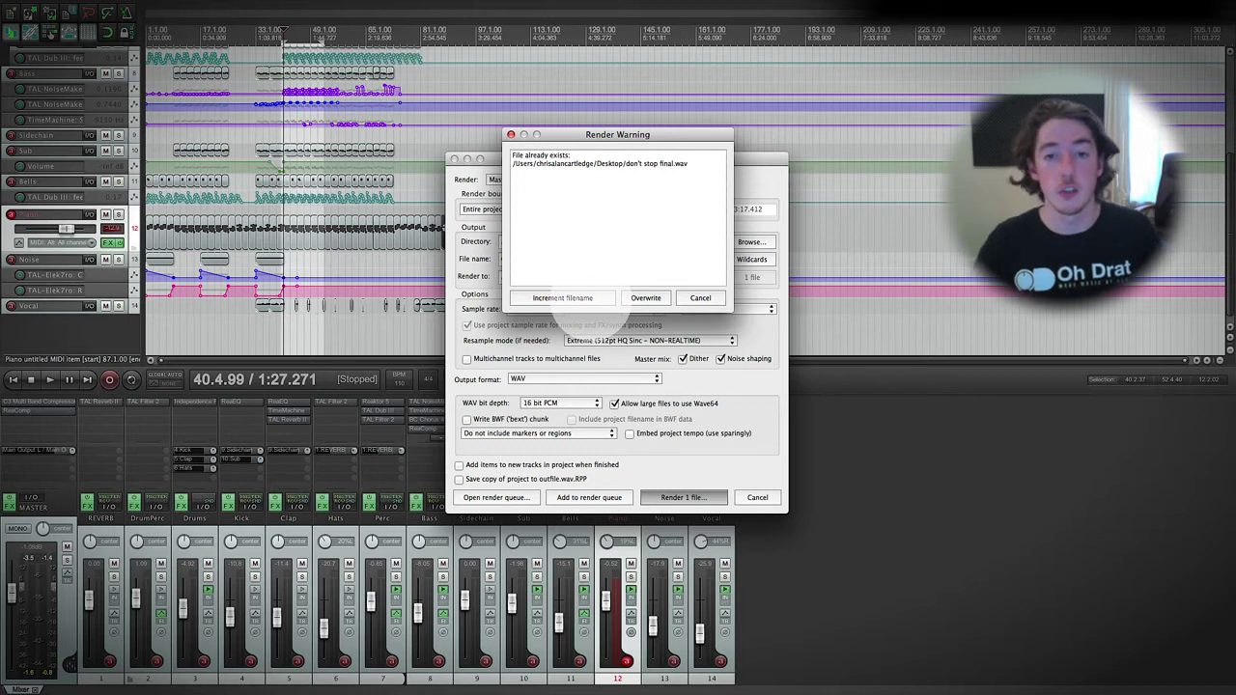
click(569, 298)
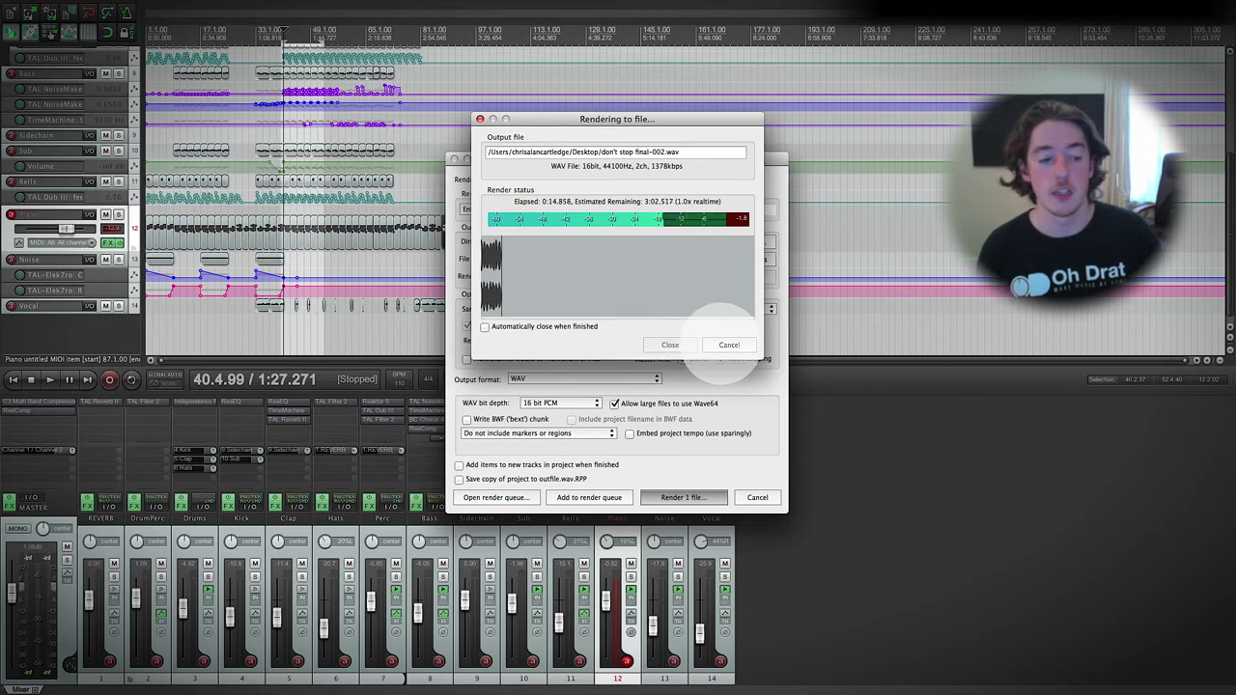
- Close the finished render window and change the output format to MP3 (LAME)
click(729, 344)
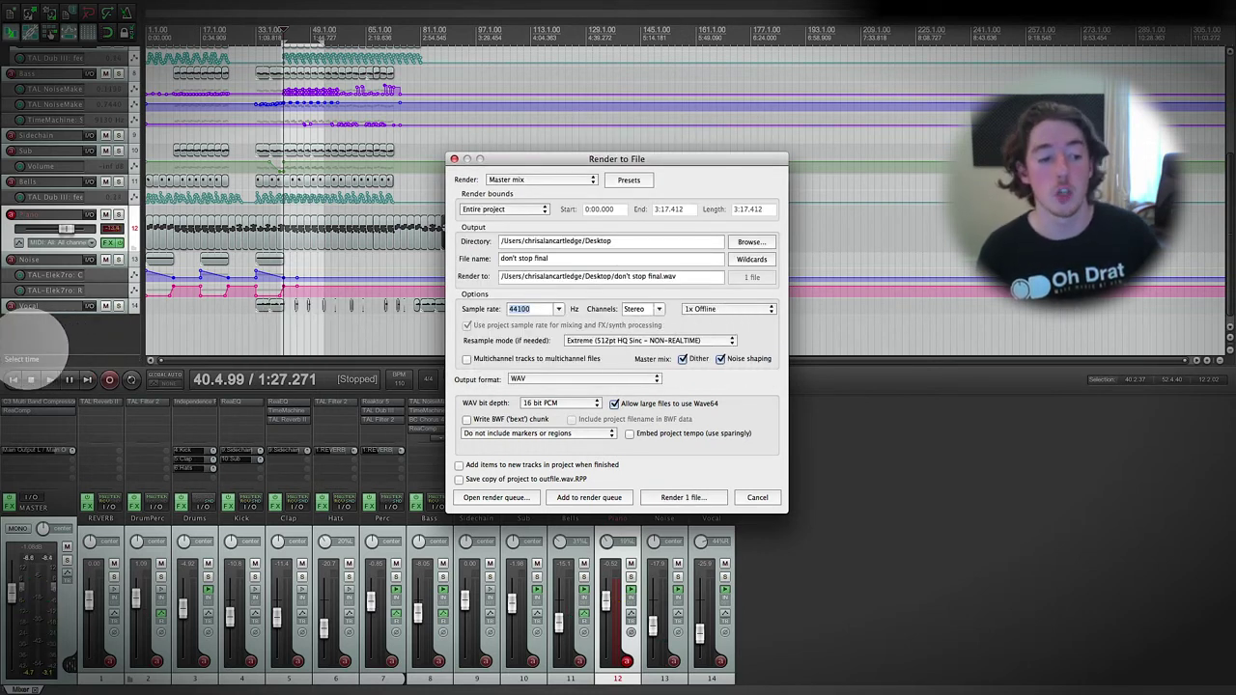
click(579, 378)
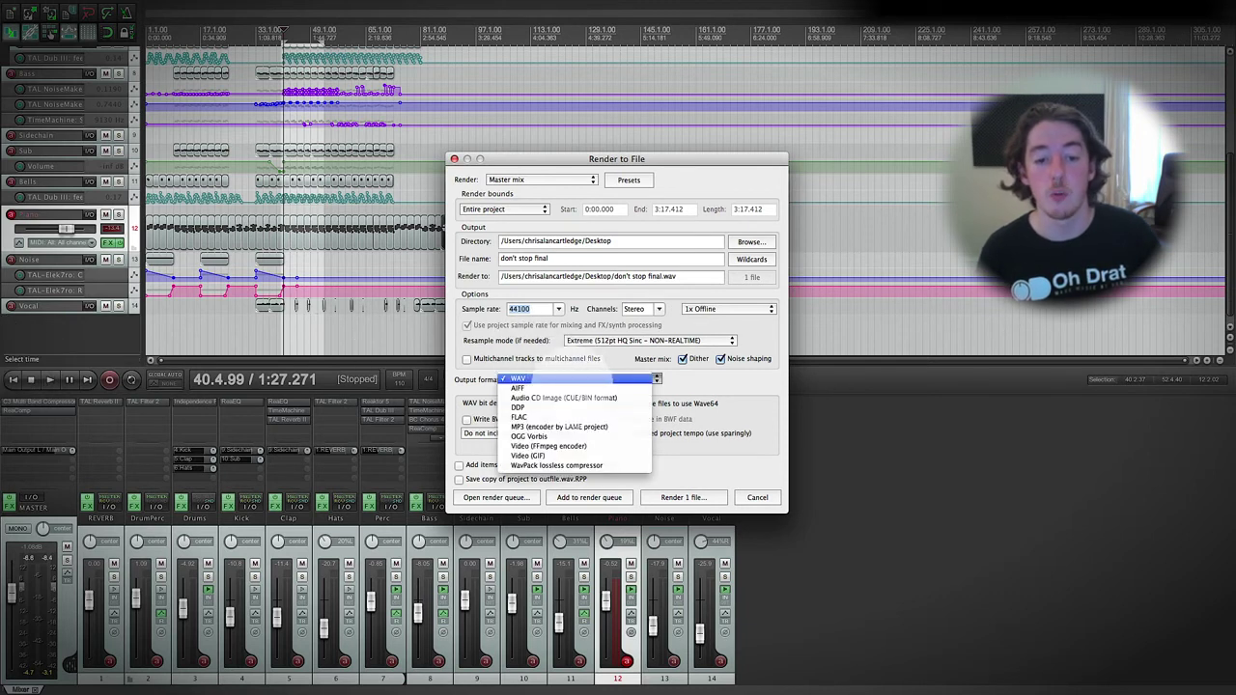
click(579, 426)
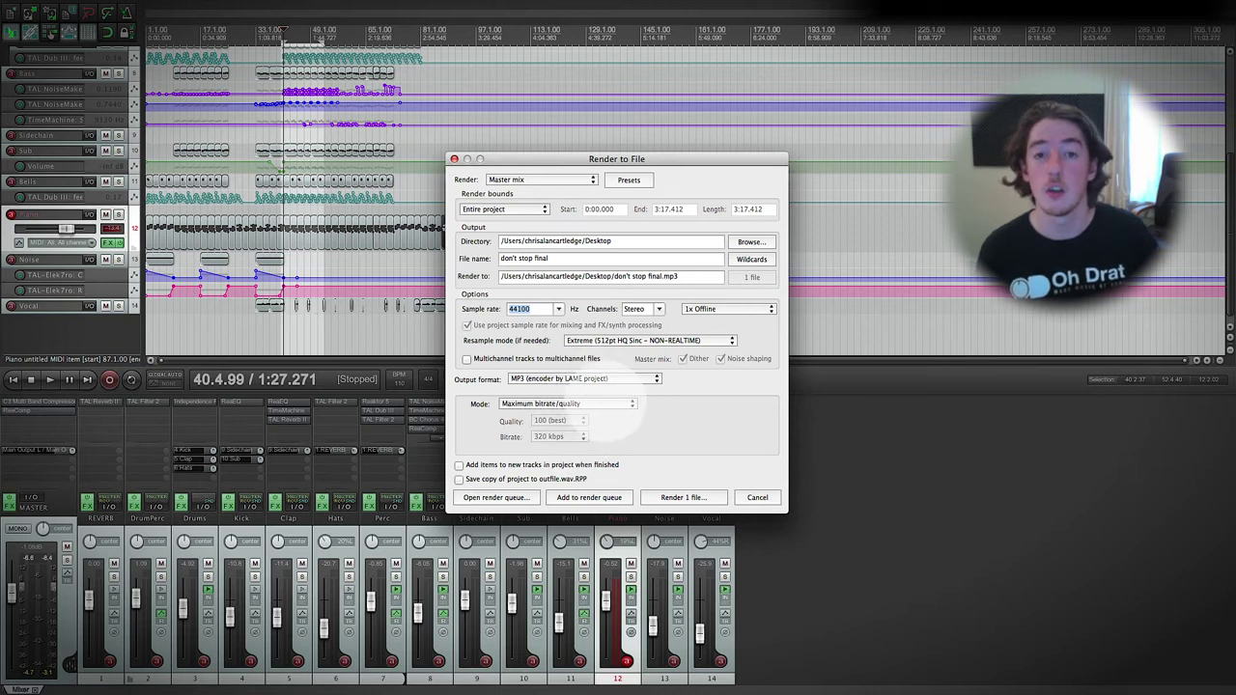
- Set the MP3 mode to Constant bitrate (CBR), keeping Bitrate at 320 kbps
click(625, 403)
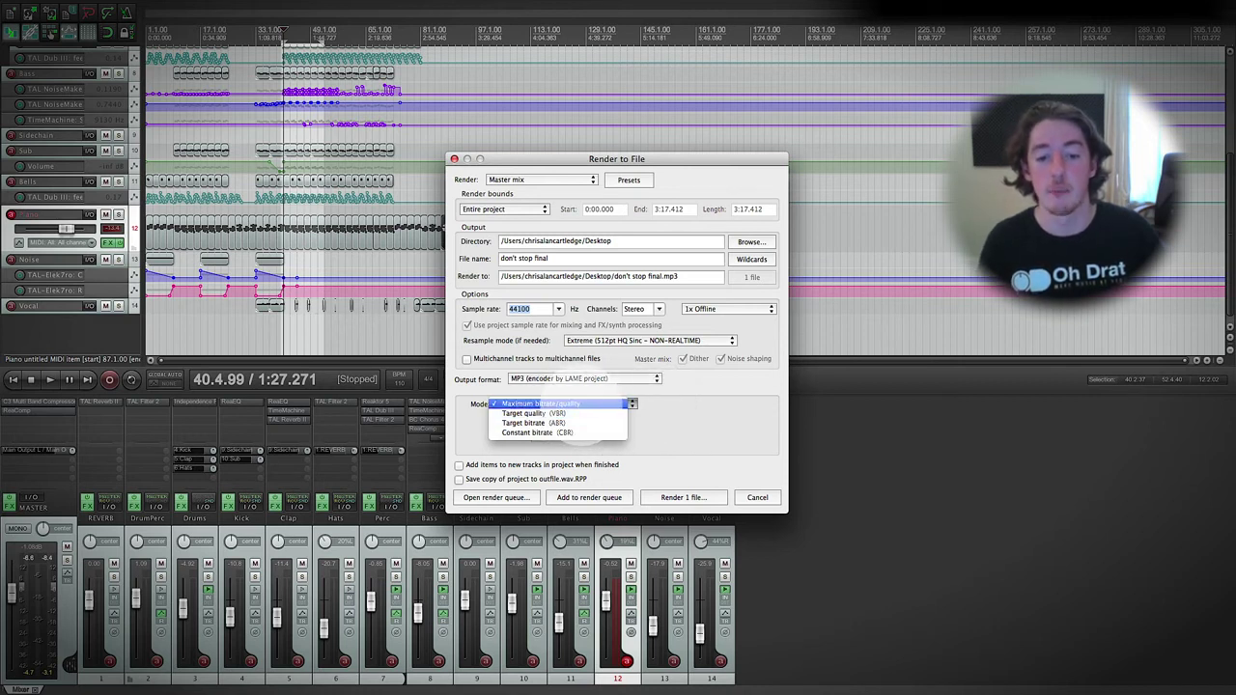
click(580, 433)
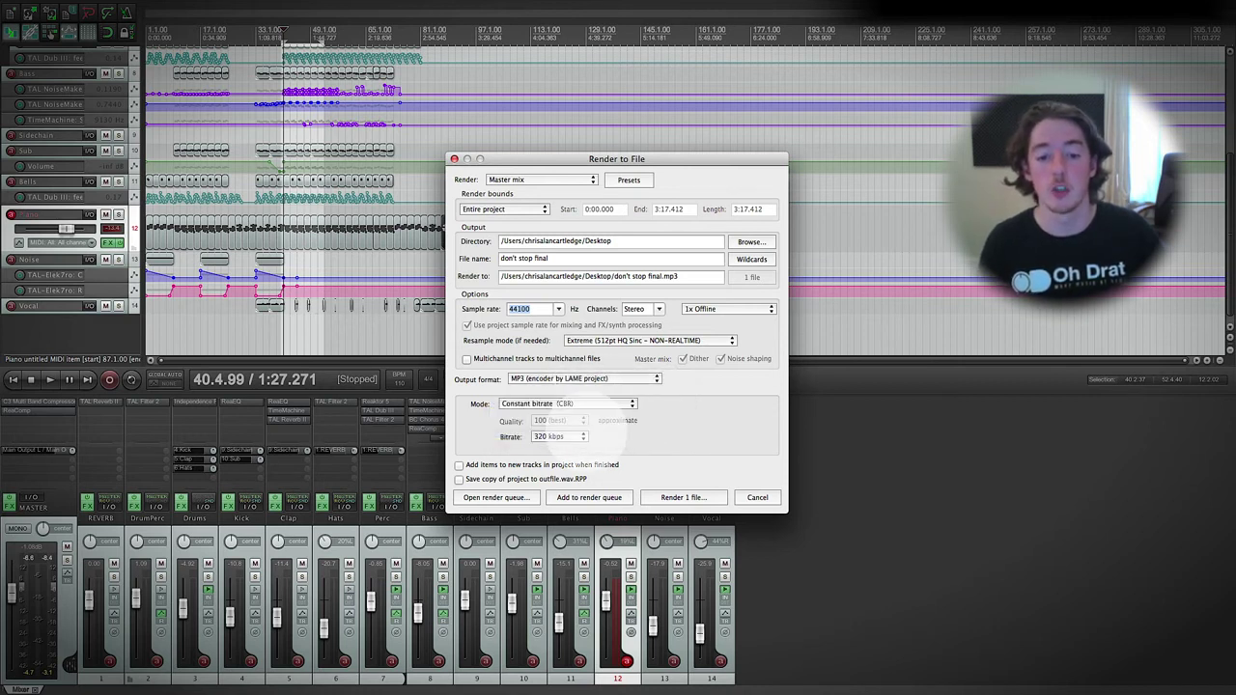
click(578, 437)
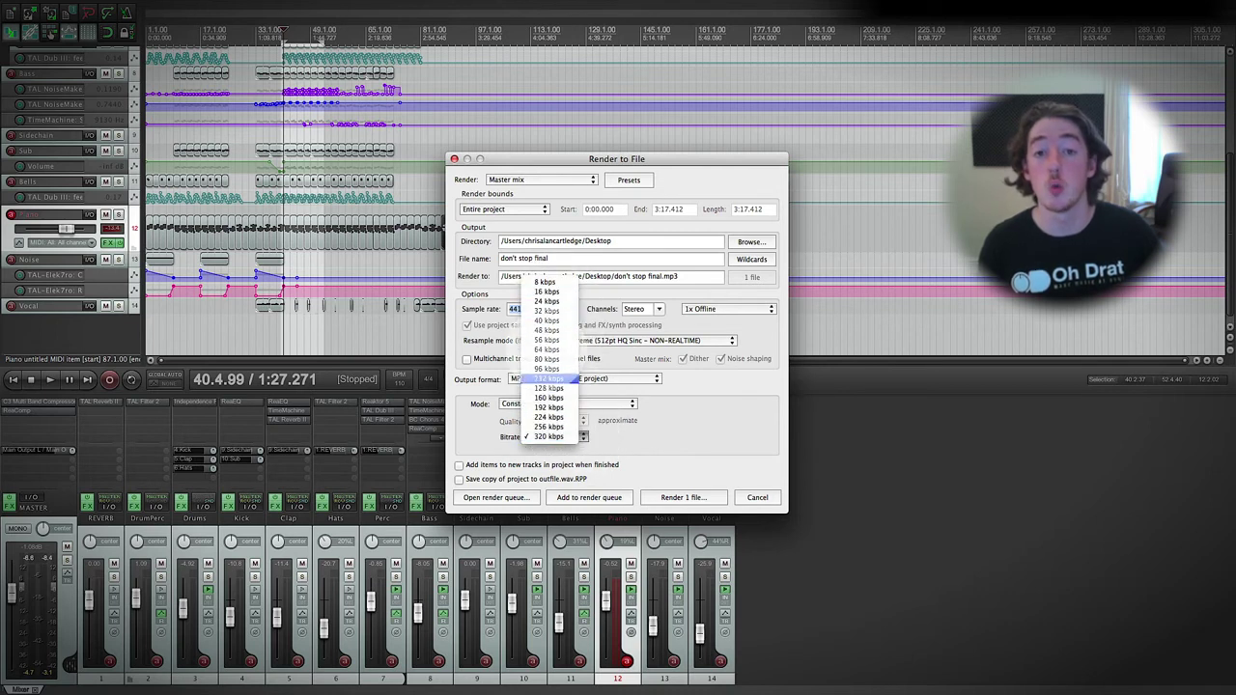
click(613, 430)
click(569, 403)
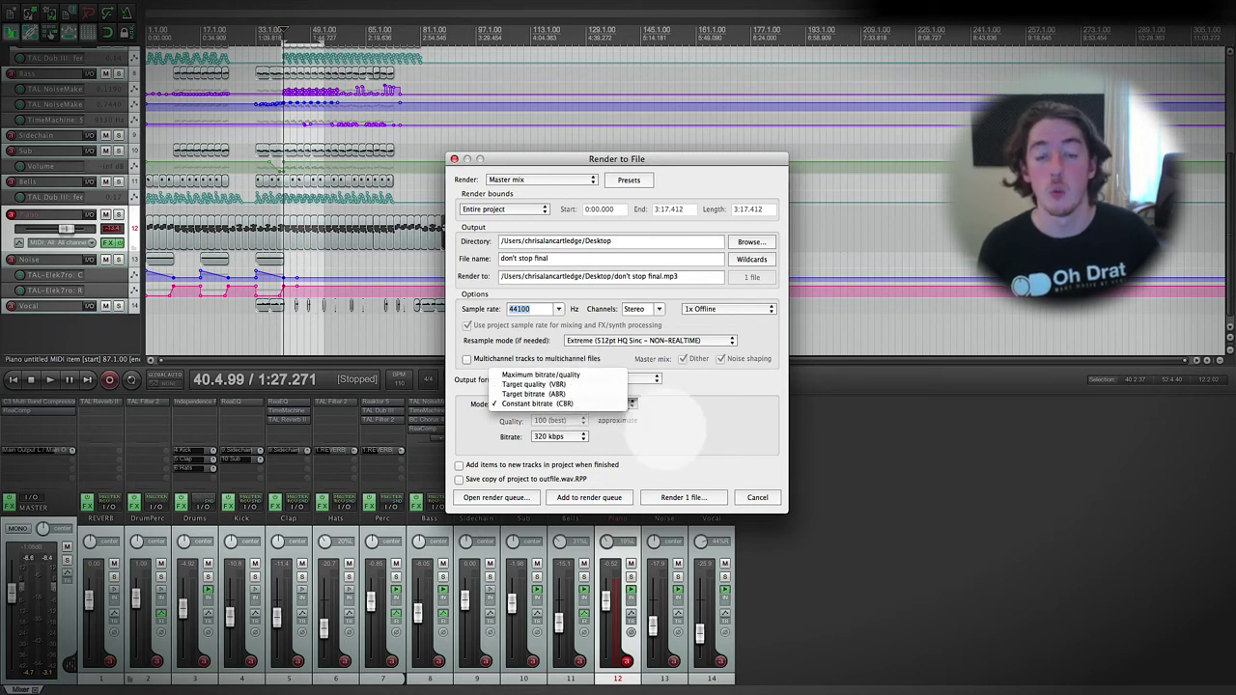
- Close the Mode dropdown with Constant bitrate (CBR) still selected
click(669, 425)
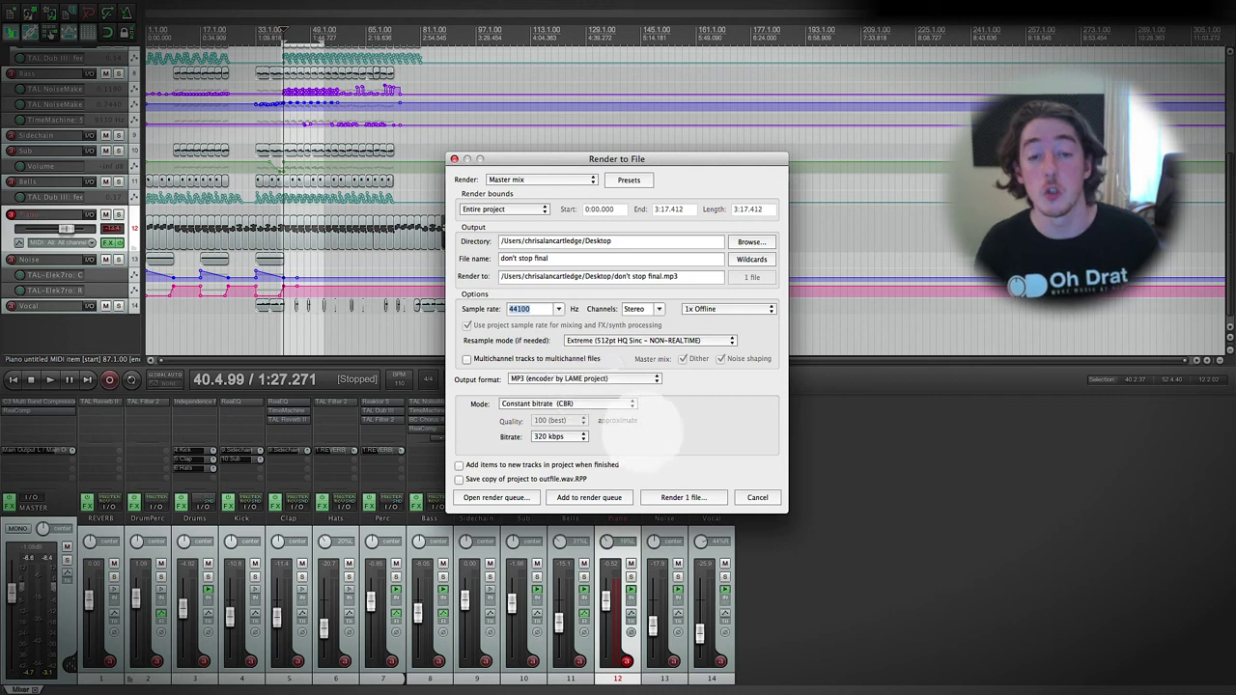
- Render the 320 kbps MP3 to the Desktop as 'don't stop final-001.mp3', keeping the existing MP3
click(683, 497)
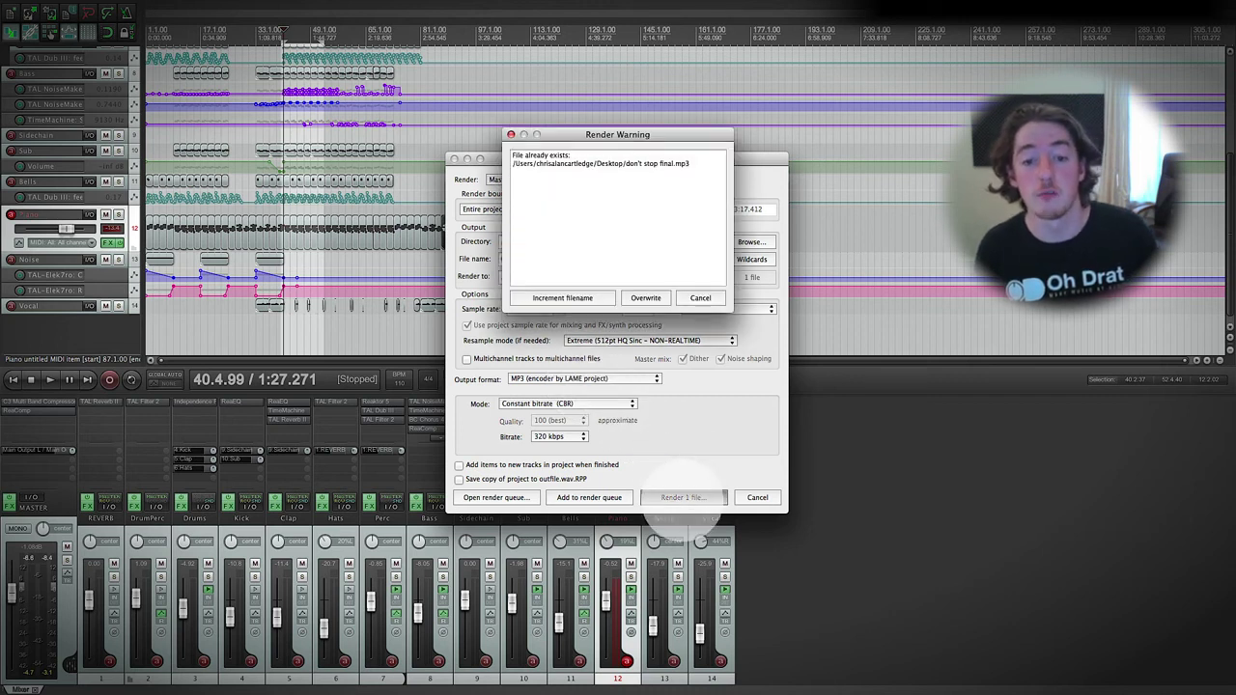
click(563, 298)
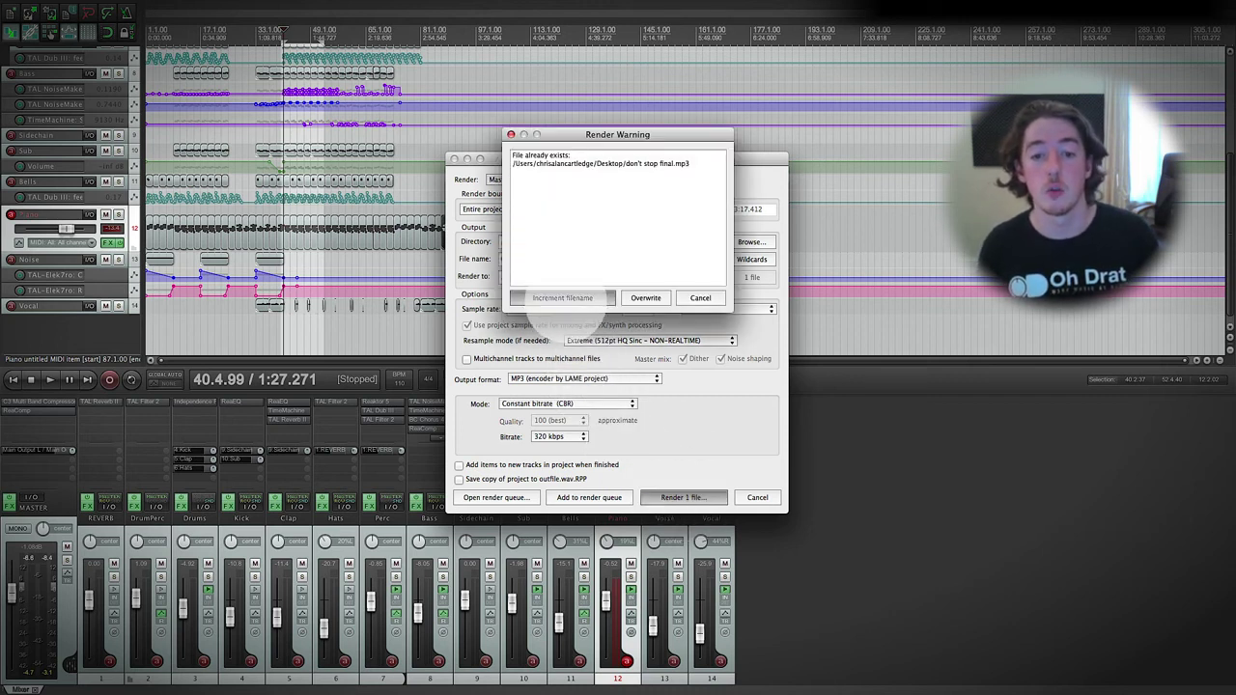